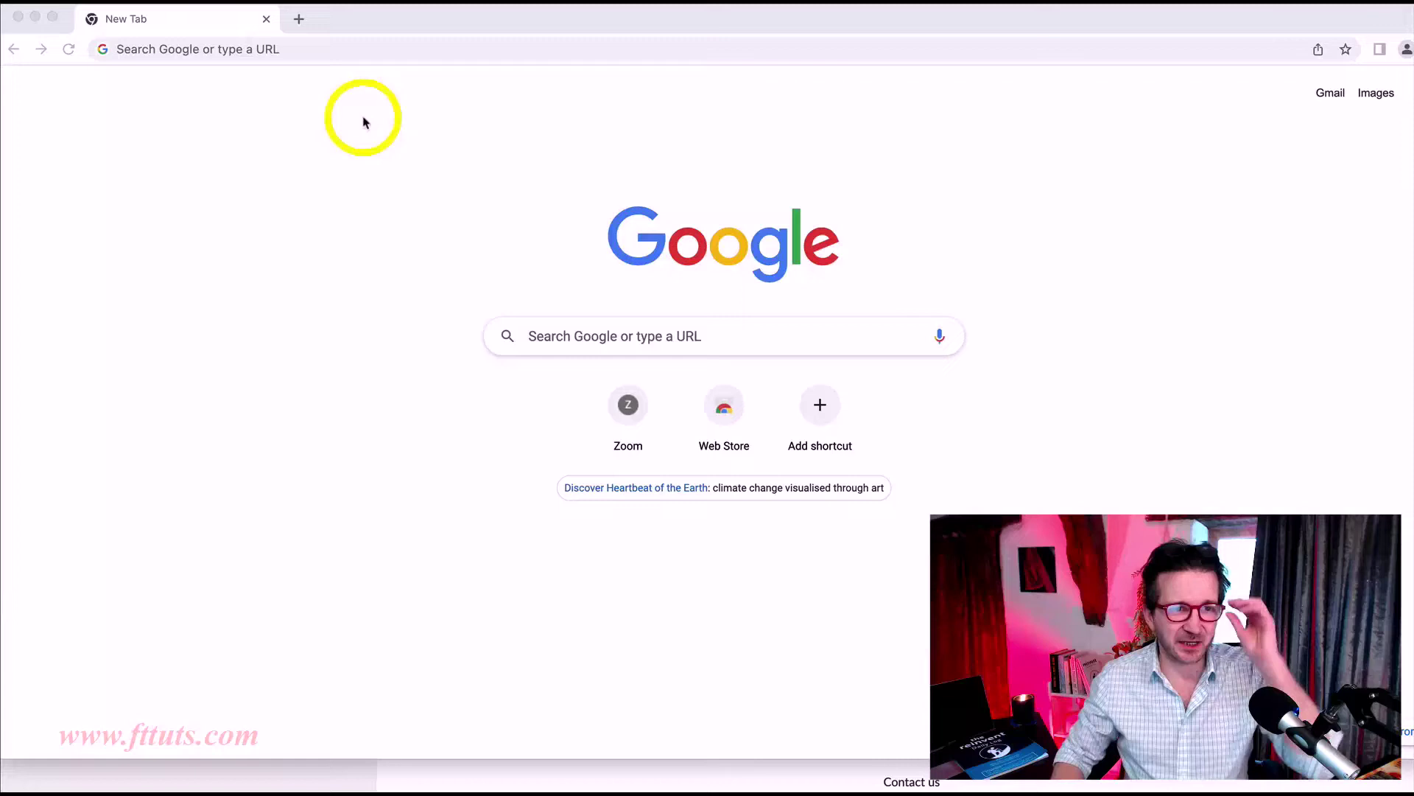
# Search the web for 'install metamask' and open the metamask.io result.
pyautogui.click(310, 57)
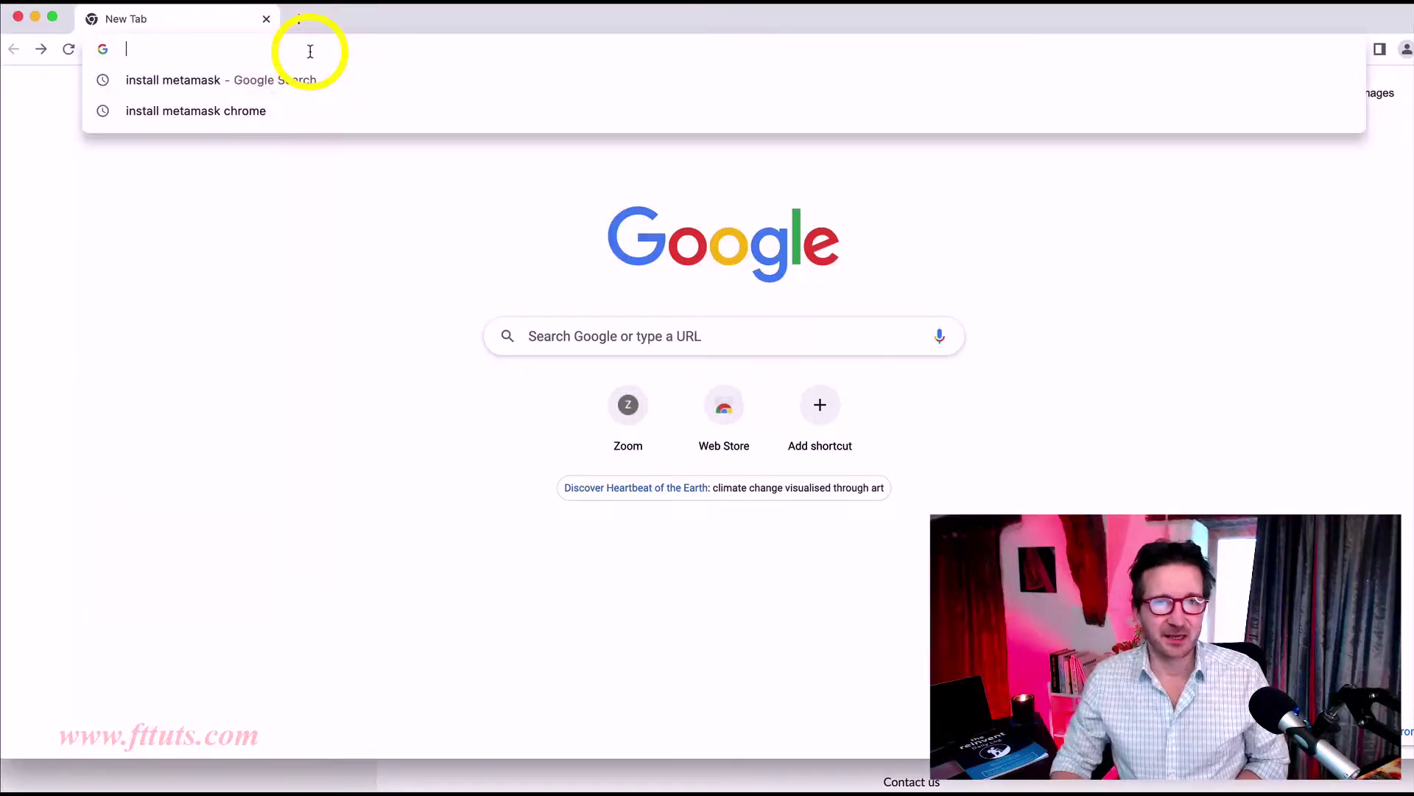
pyautogui.write('install metamask')
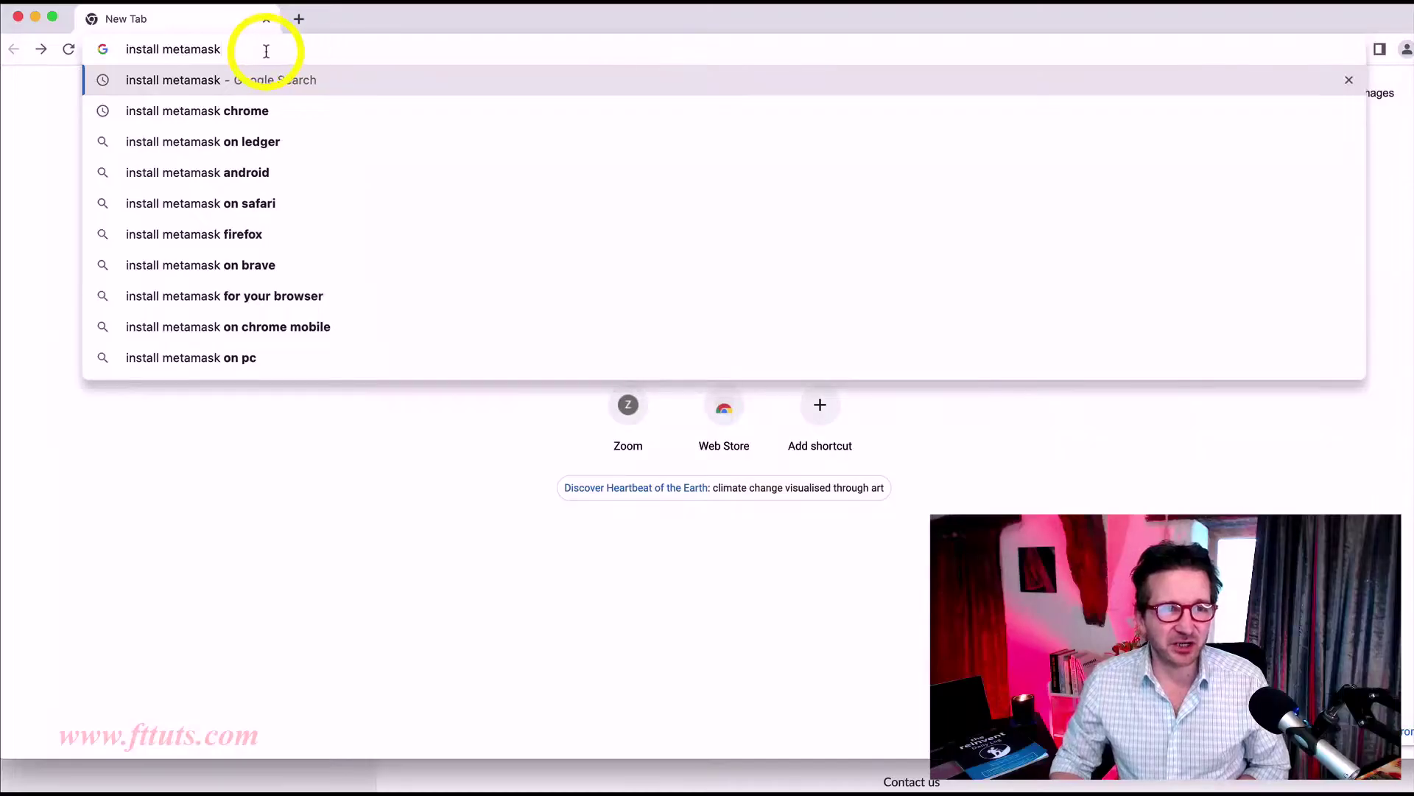
pyautogui.press('Return')
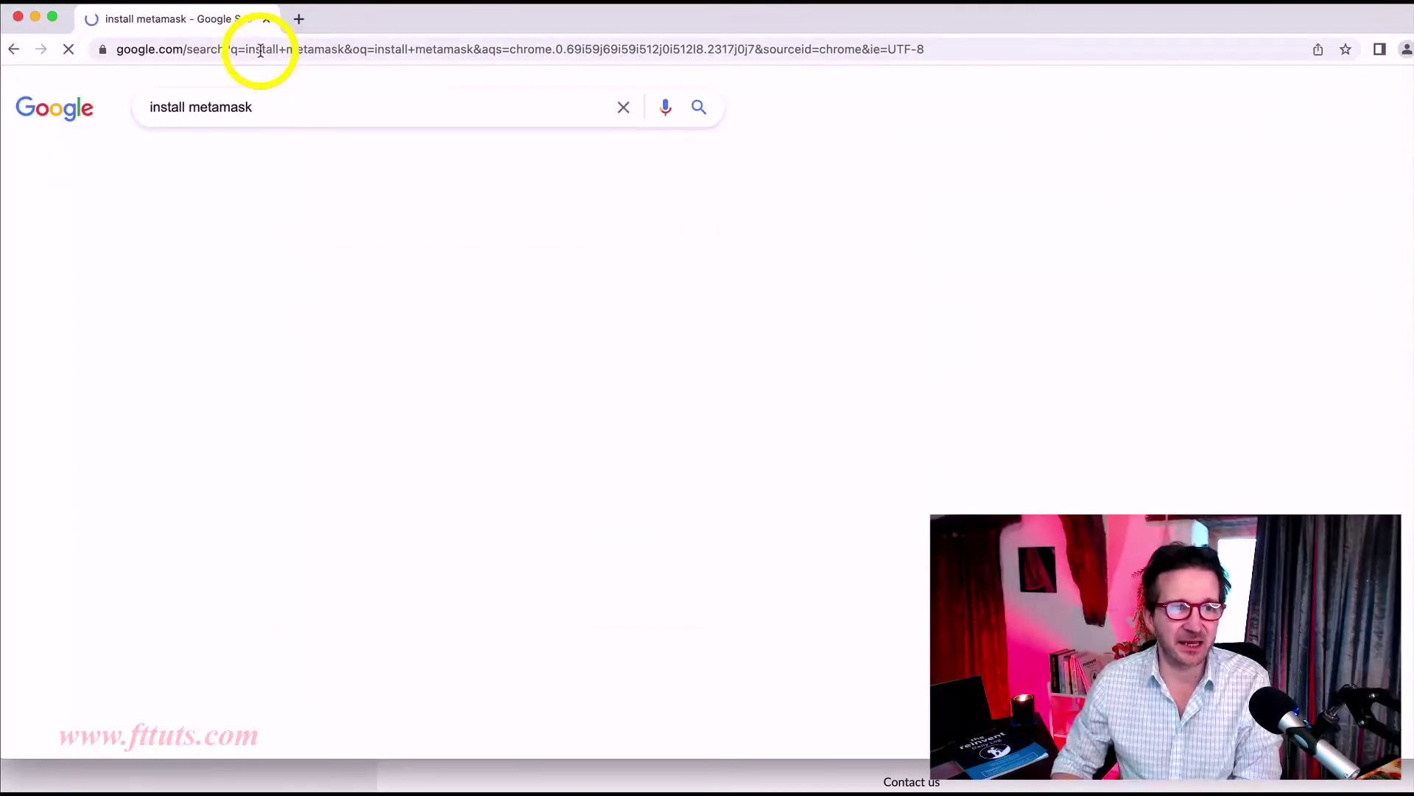
pyautogui.click(227, 258)
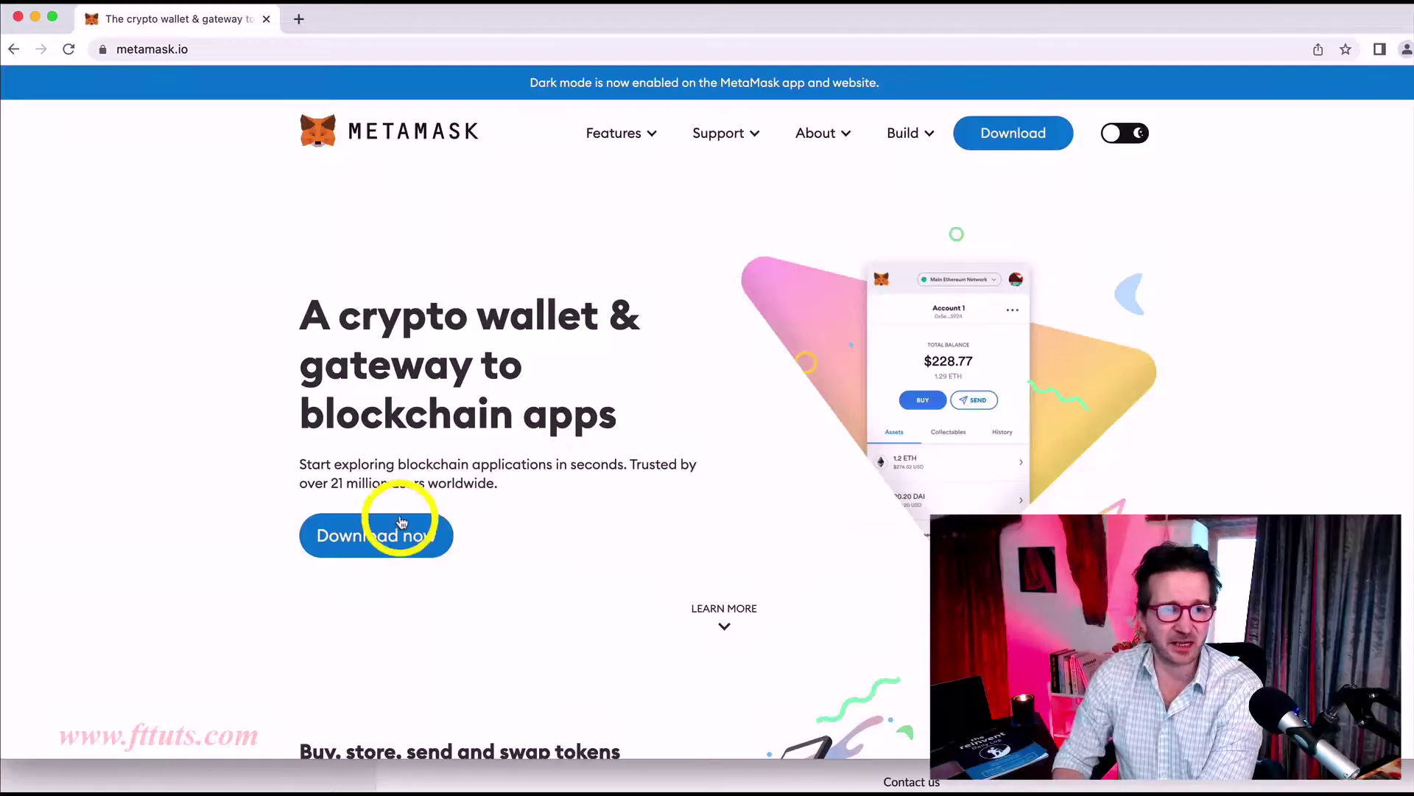
# Go to metamask.io's download page and follow Install MetaMask for Chrome to the Web Store listing.
pyautogui.click(384, 539)
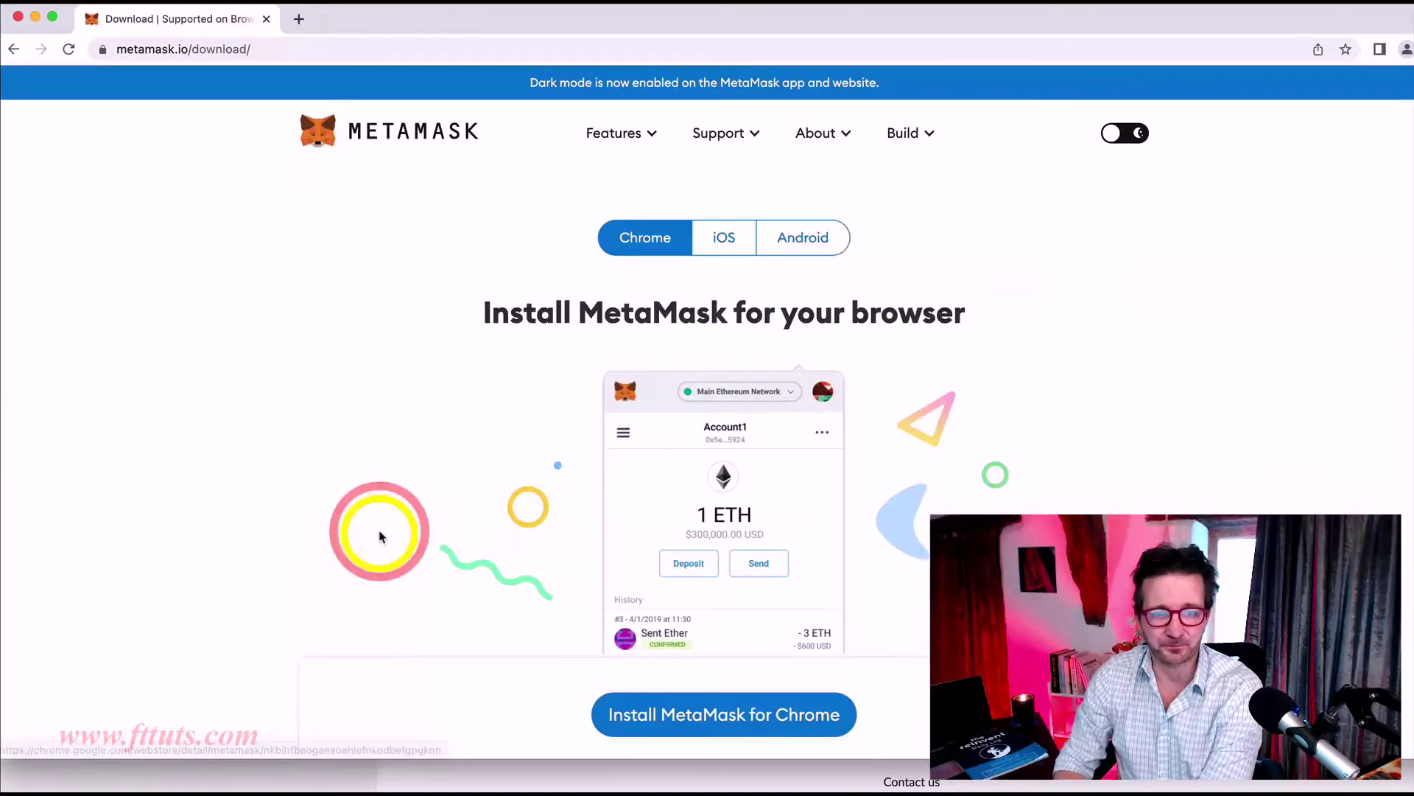
pyautogui.scroll(-1, 808, 432)
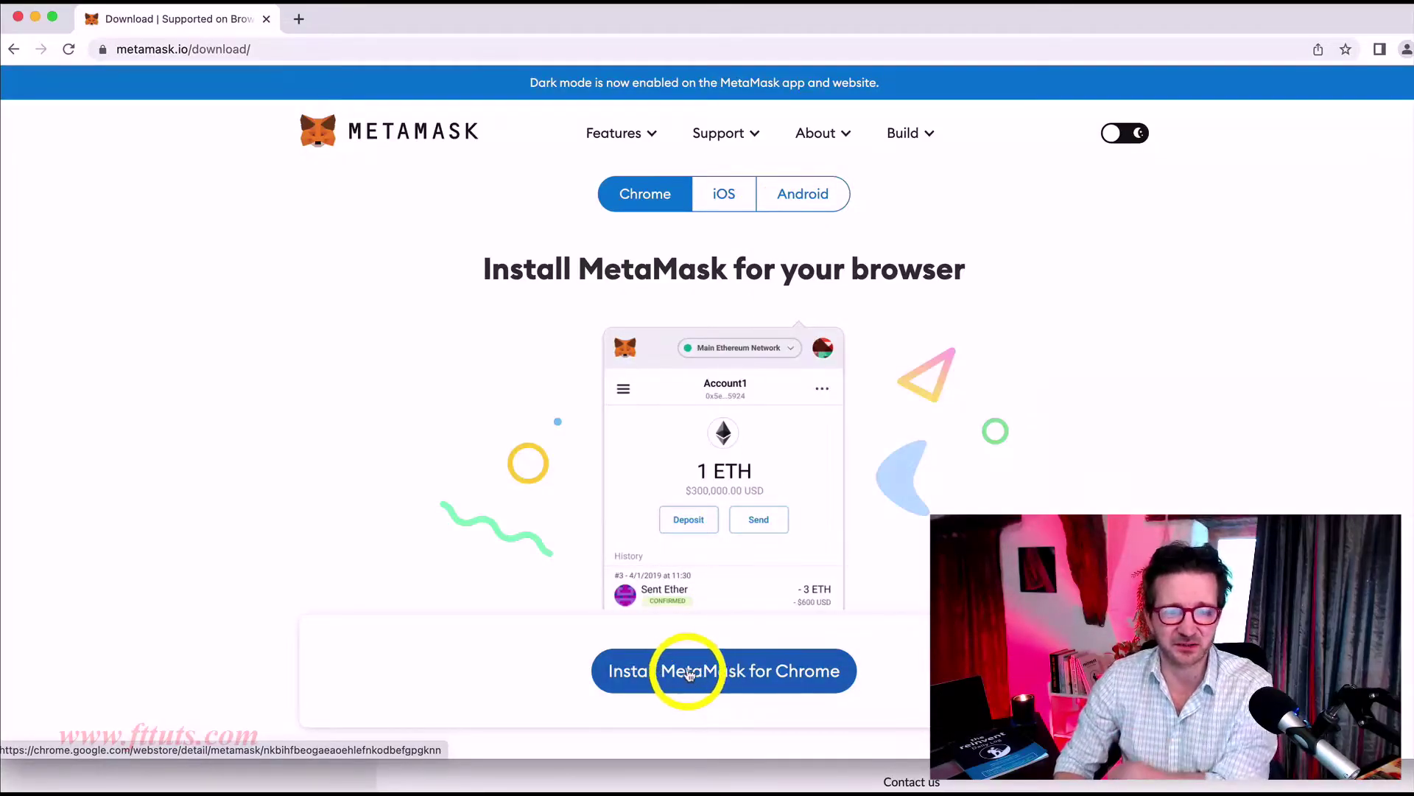
pyautogui.click(699, 670)
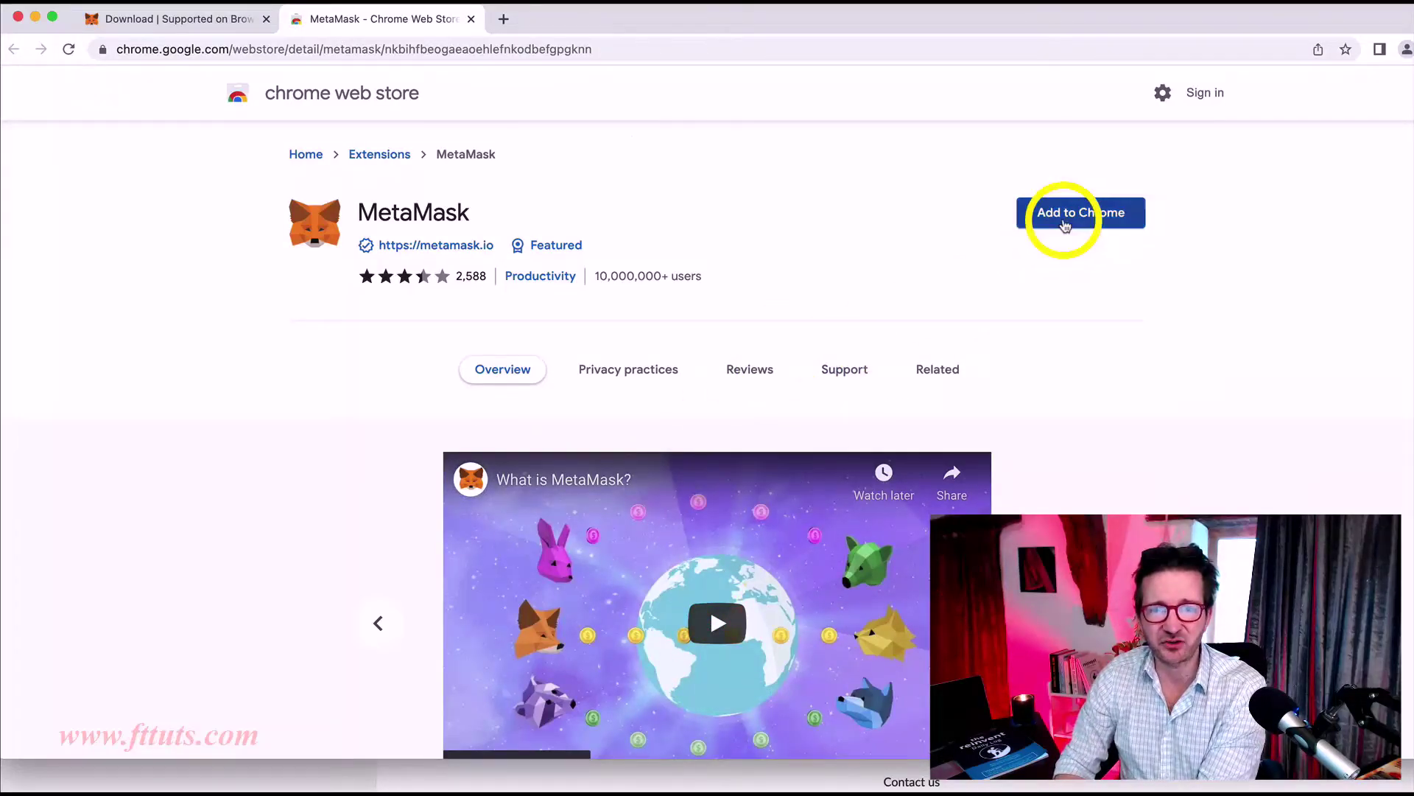
# Add the MetaMask extension to Chrome and confirm Add extension.
pyautogui.click(1064, 214)
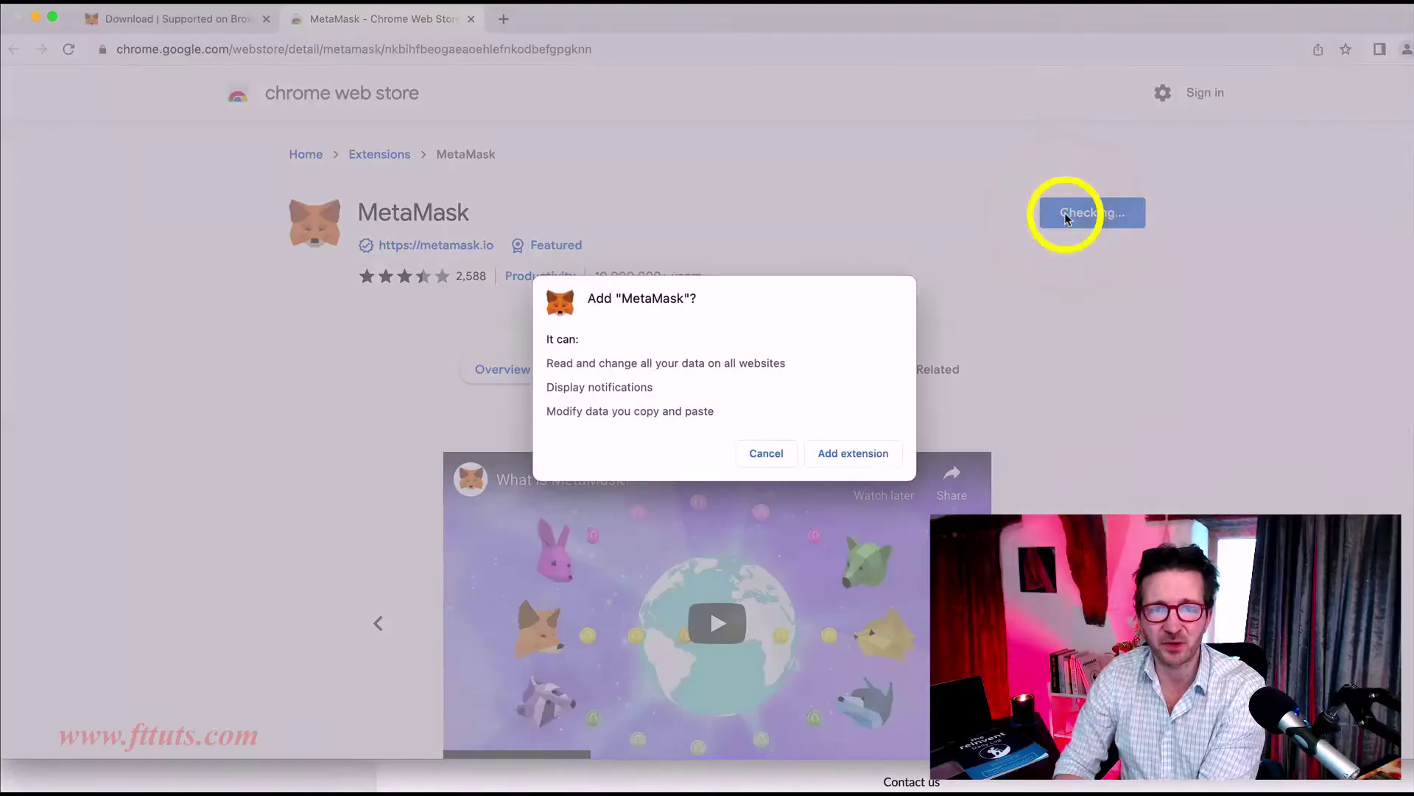
pyautogui.click(851, 448)
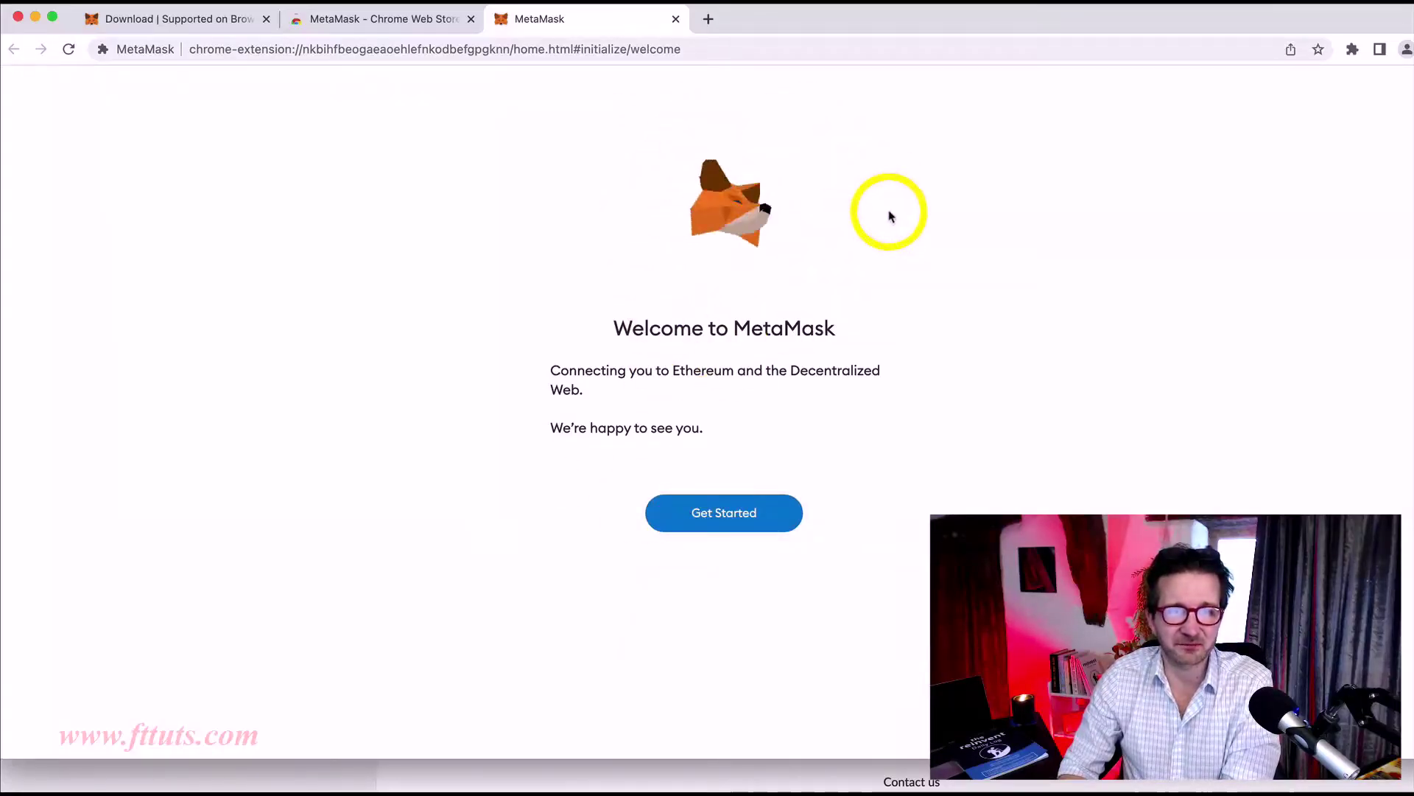
# Choose Get Started on the Welcome to MetaMask page to begin setup.
pyautogui.click(714, 515)
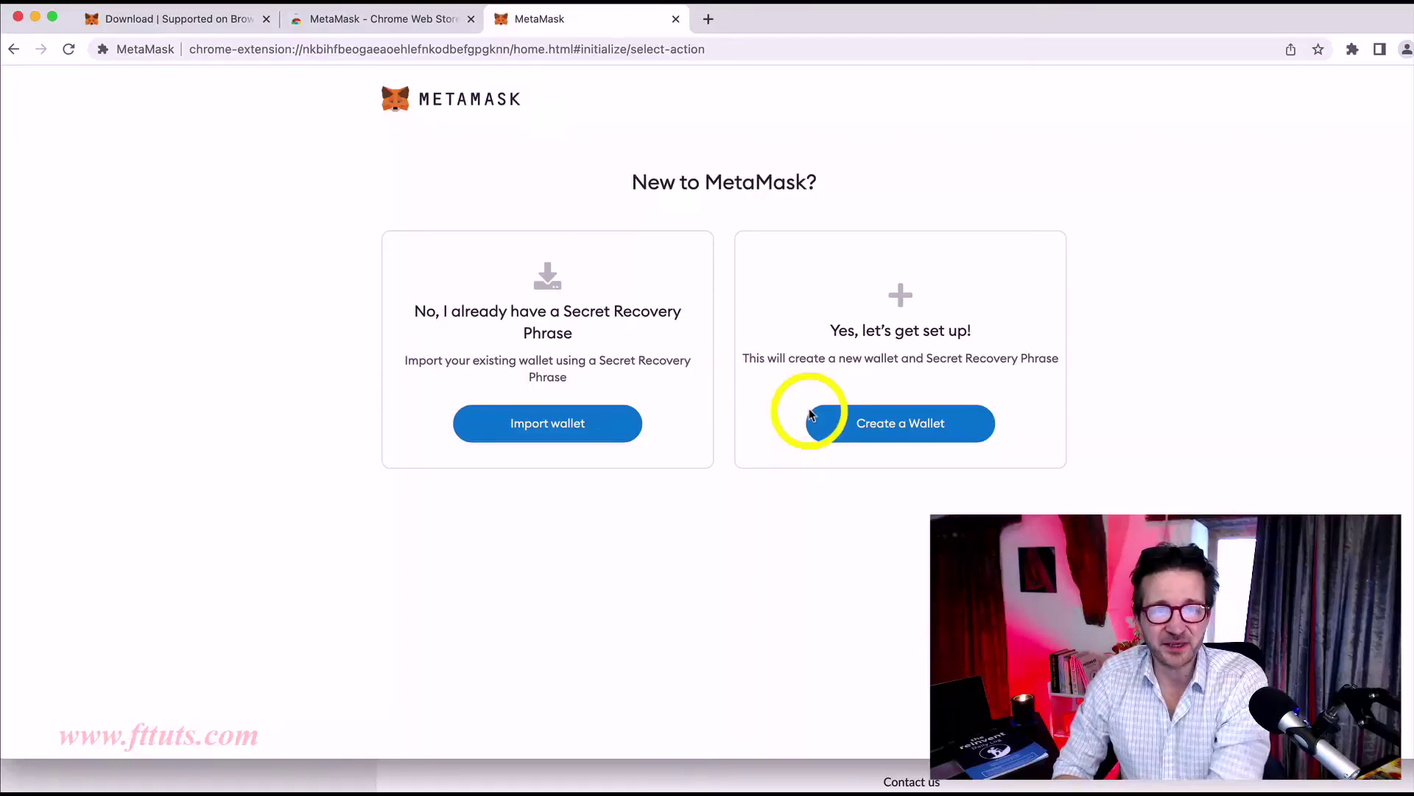
# Choose Create a Wallet and agree to share anonymous usage data.
pyautogui.click(891, 427)
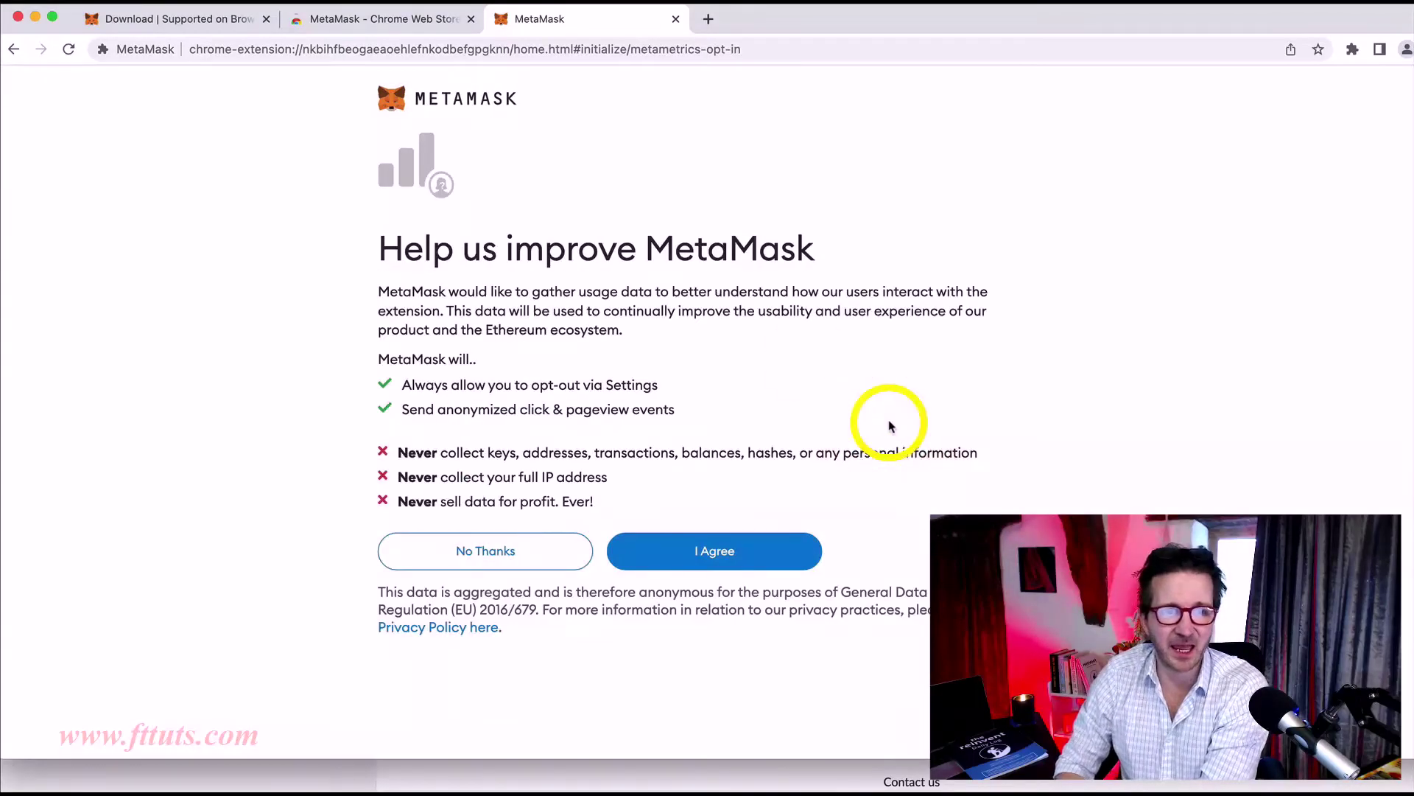
pyautogui.click(712, 549)
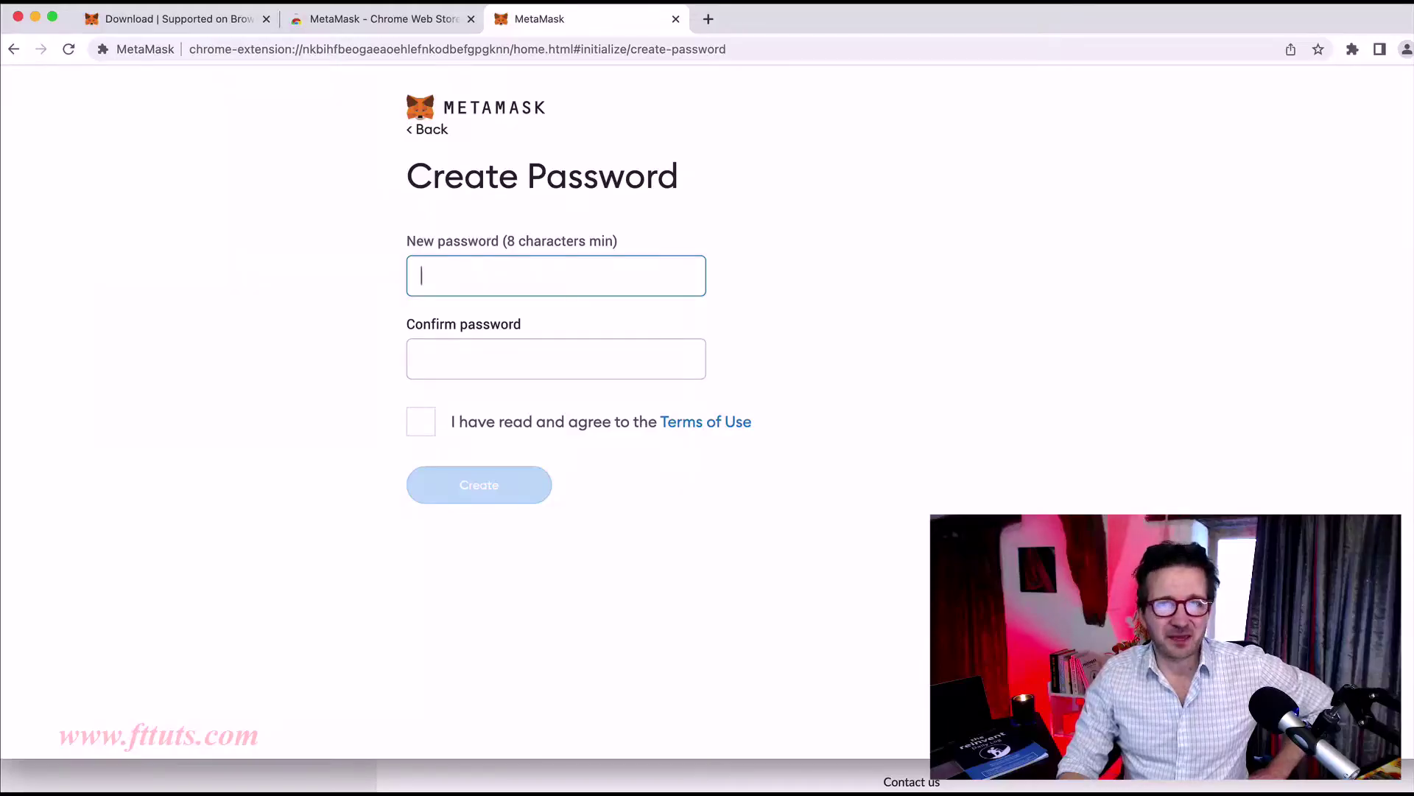
# Bring up a TextEdit note, set its text to 36 pt, and type a long random password.
pyautogui.press('super+Tab')
pyautogui.moveTo(1244, 339); pyautogui.dragTo(932, 218)
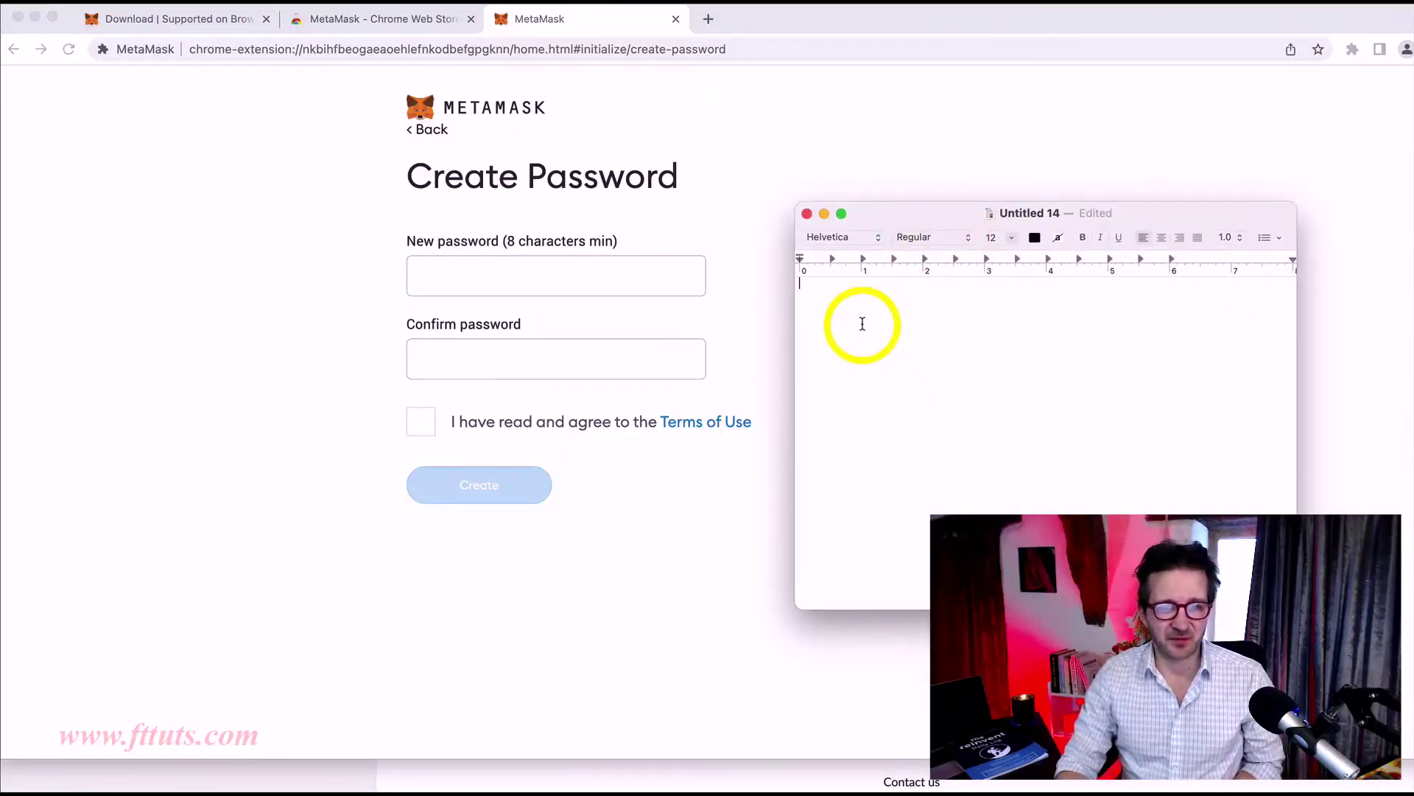
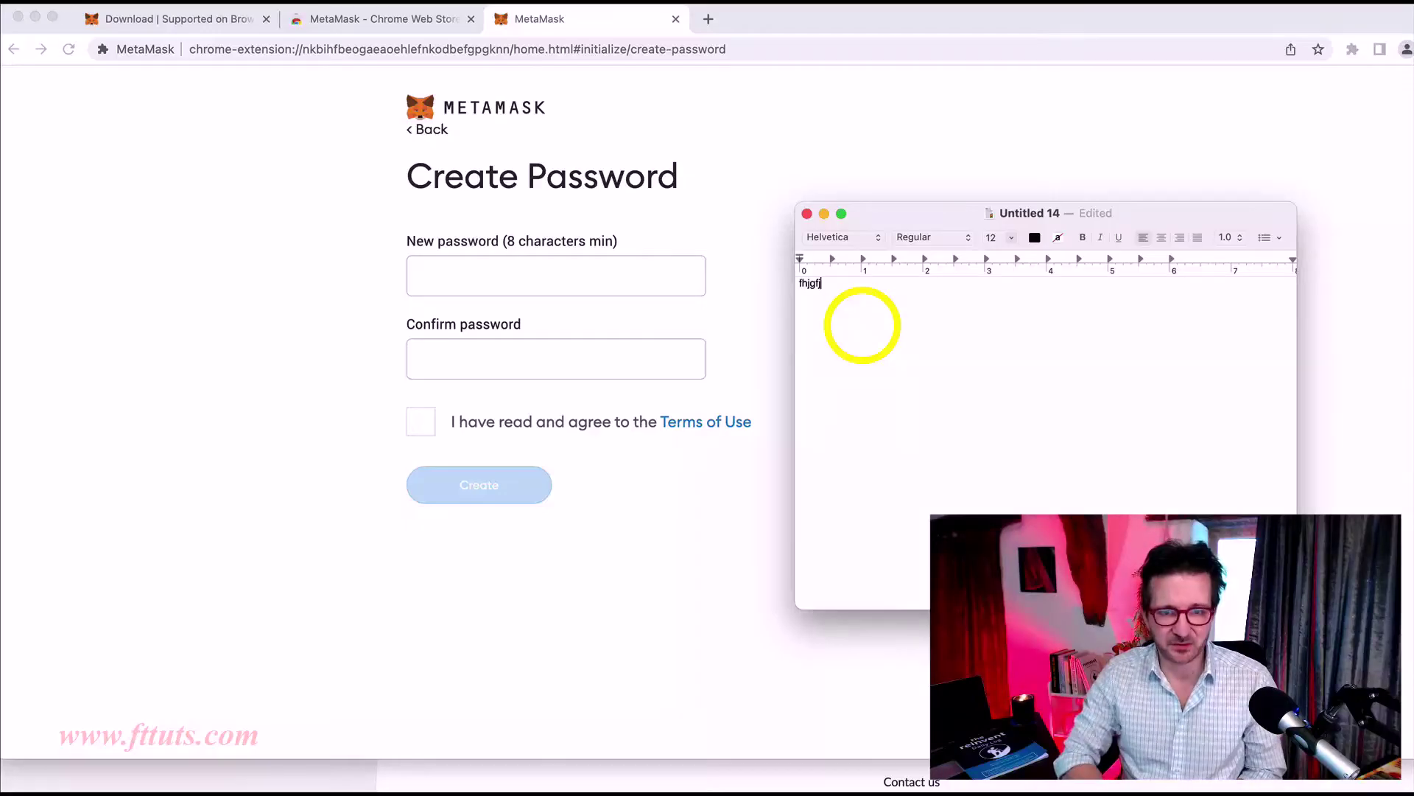
pyautogui.doubleClick(796, 282)
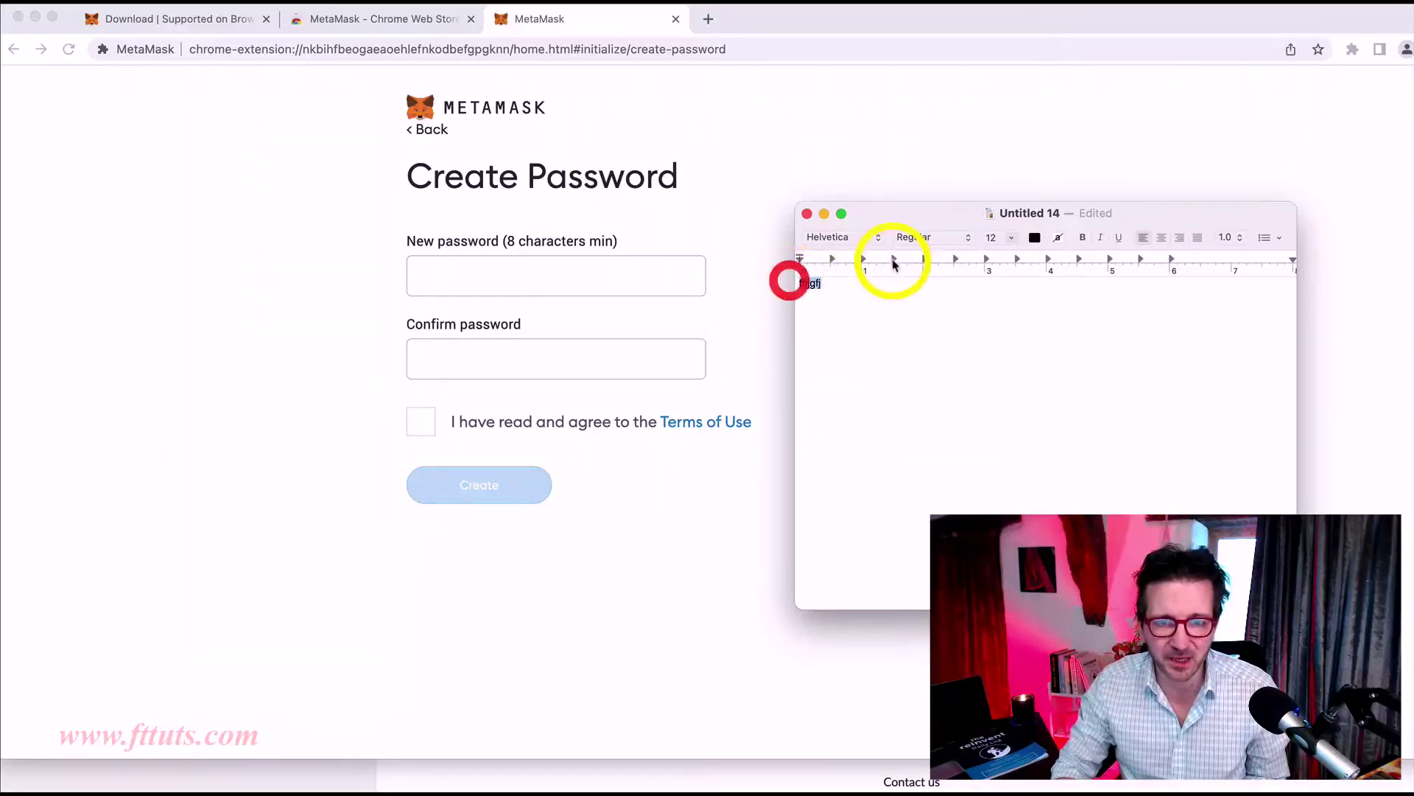
pyautogui.click(1004, 237)
pyautogui.click(997, 363)
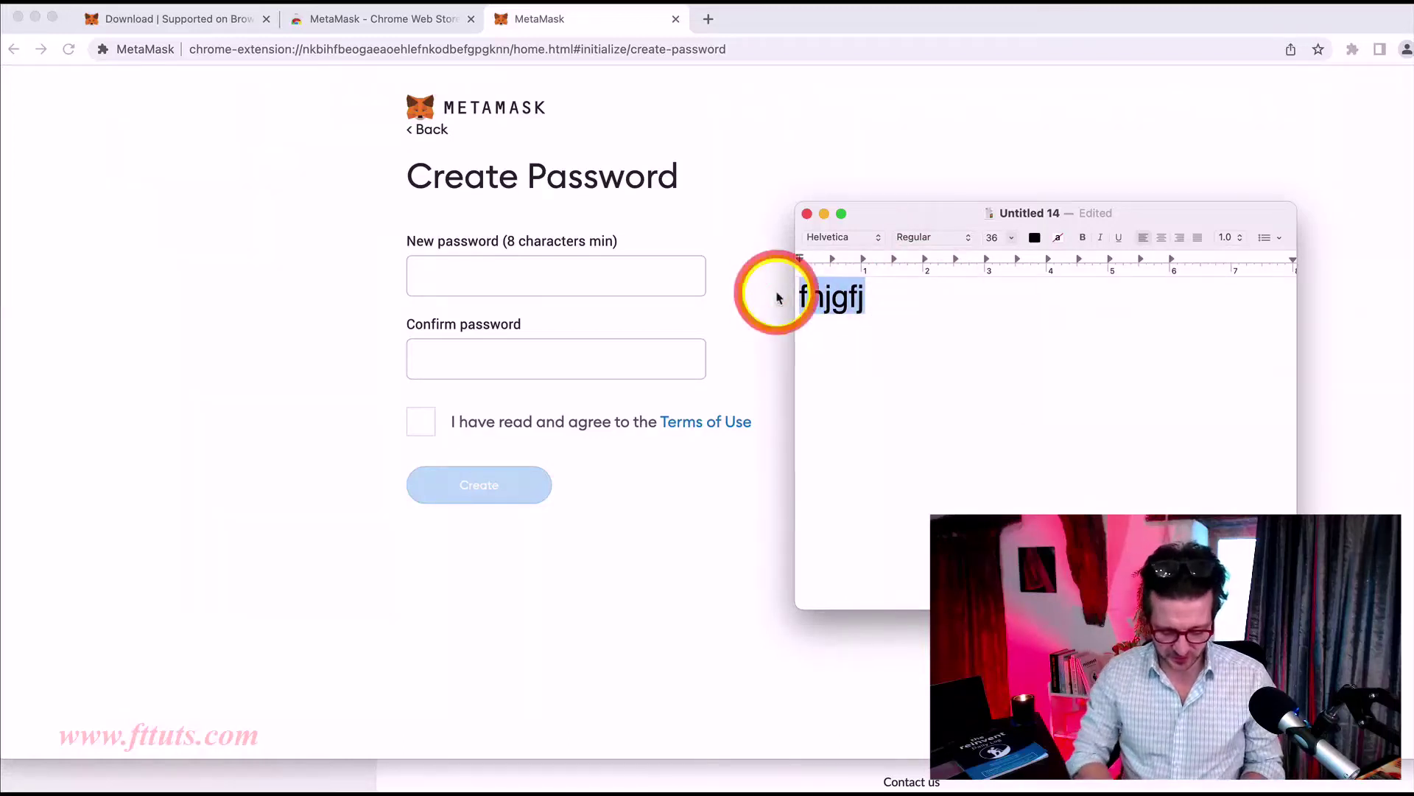
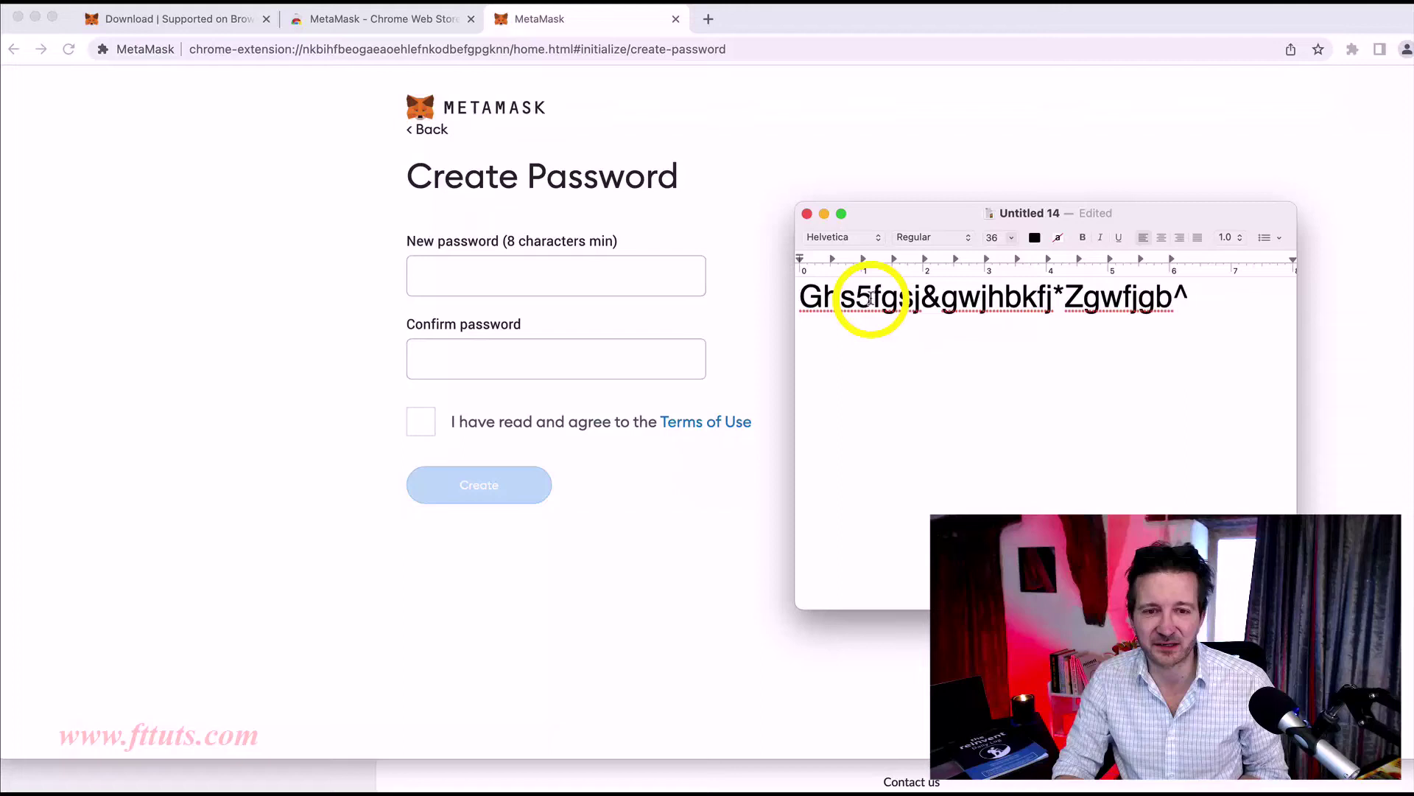
# Insert extra letters into the password near its start, then delete the surplus ones.
pyautogui.click(872, 299)
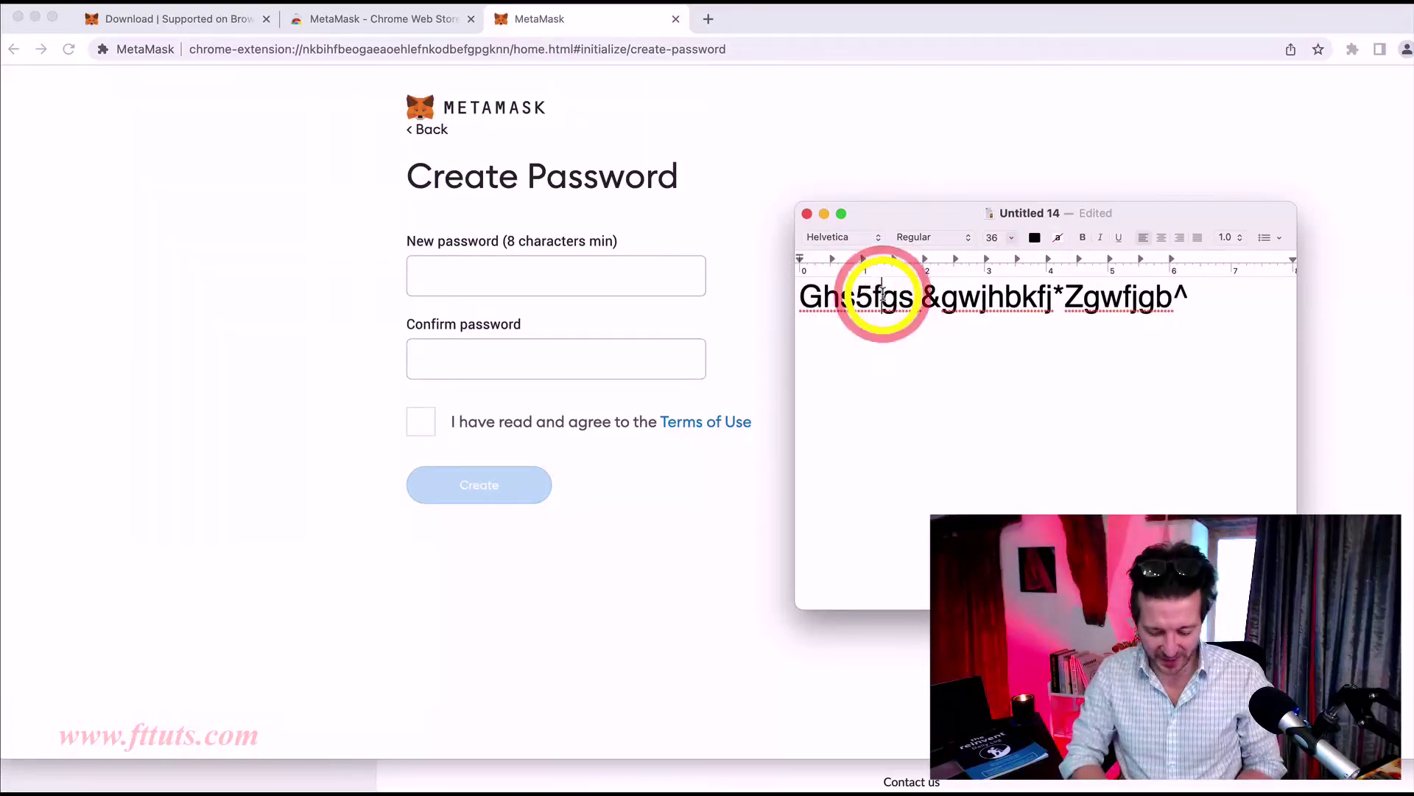
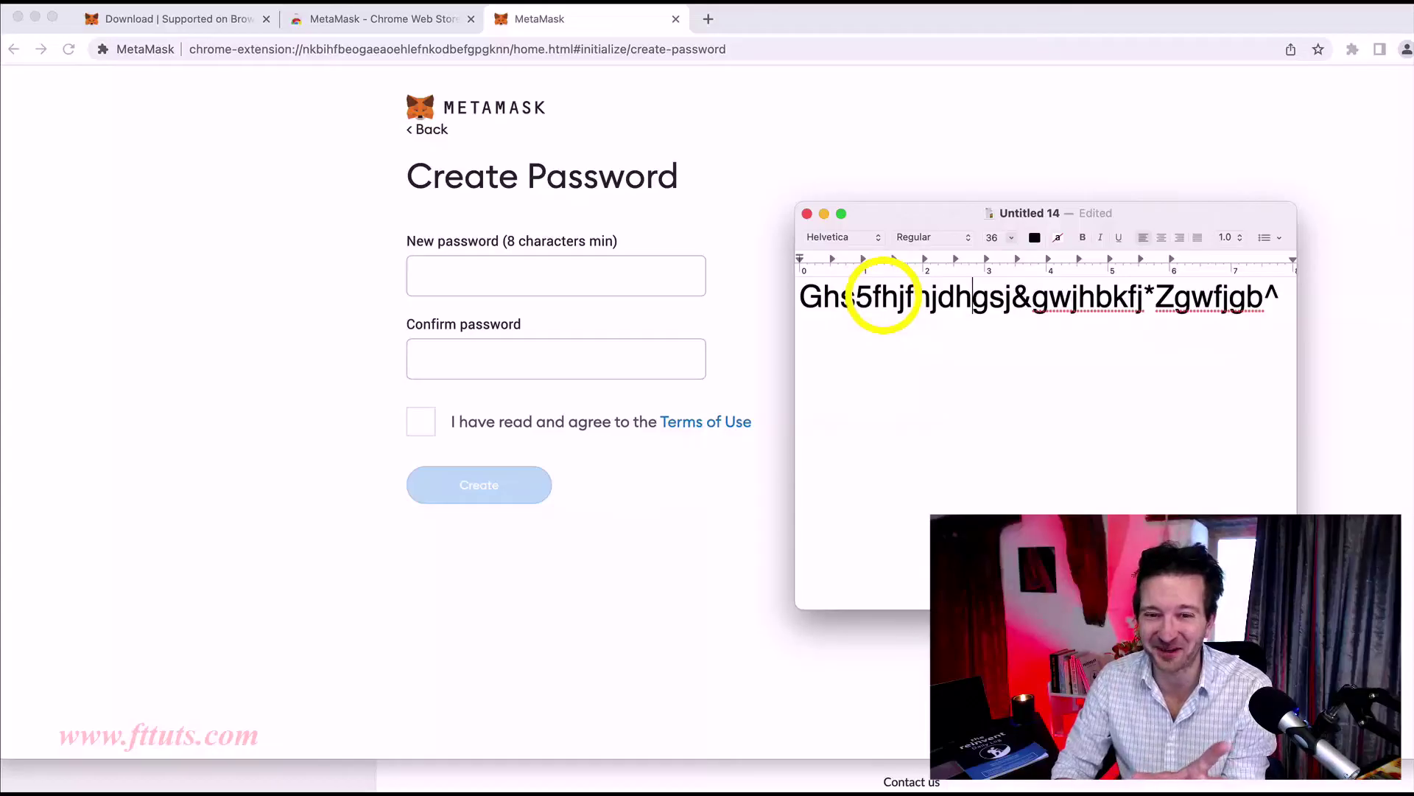
pyautogui.moveTo(803, 298); pyautogui.dragTo(1256, 302)
pyautogui.click(1013, 316)
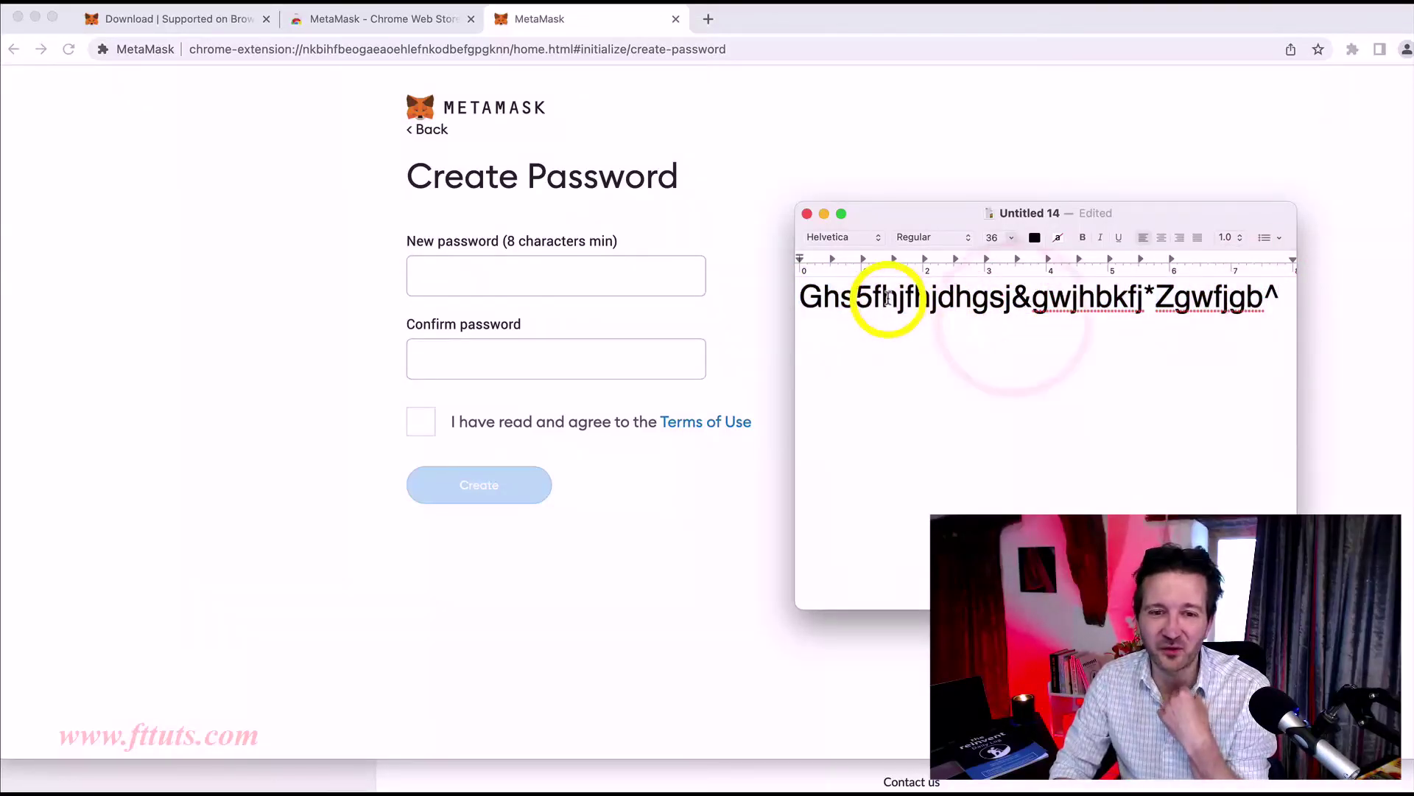
pyautogui.moveTo(939, 303); pyautogui.dragTo(882, 302)
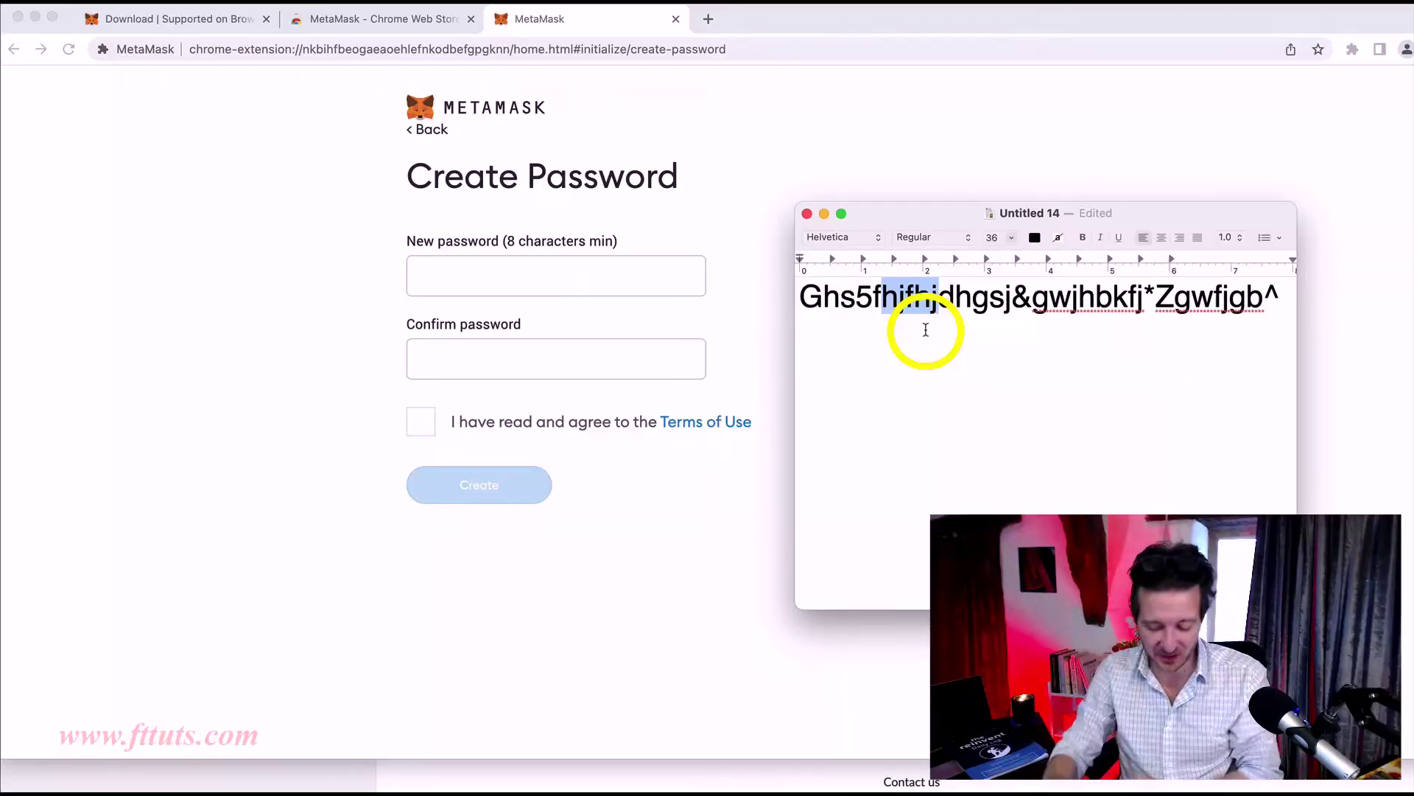
pyautogui.press('BackSpace')
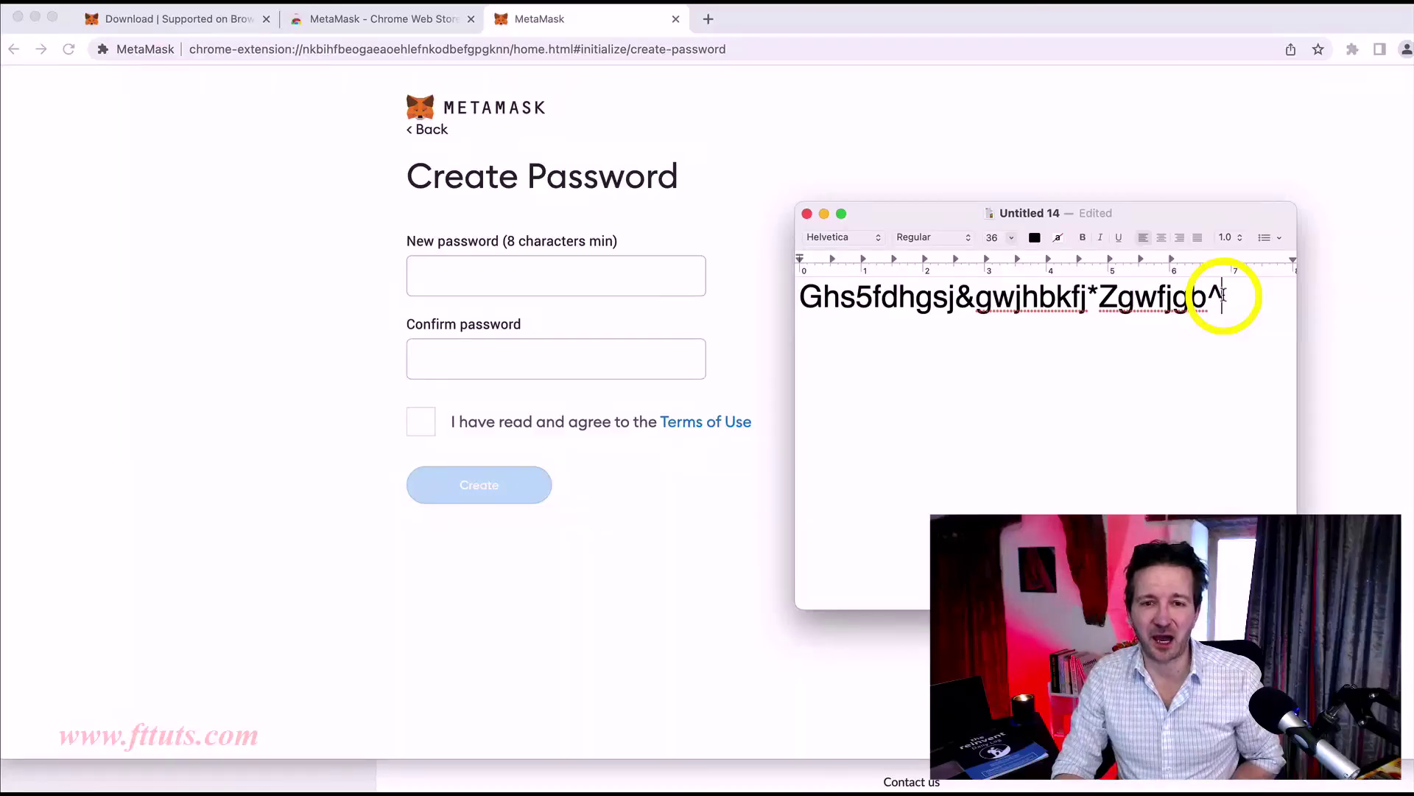
# Add a 'MetaMask Password:' heading and blank line above the password, then select the password line.
pyautogui.click(1224, 295)
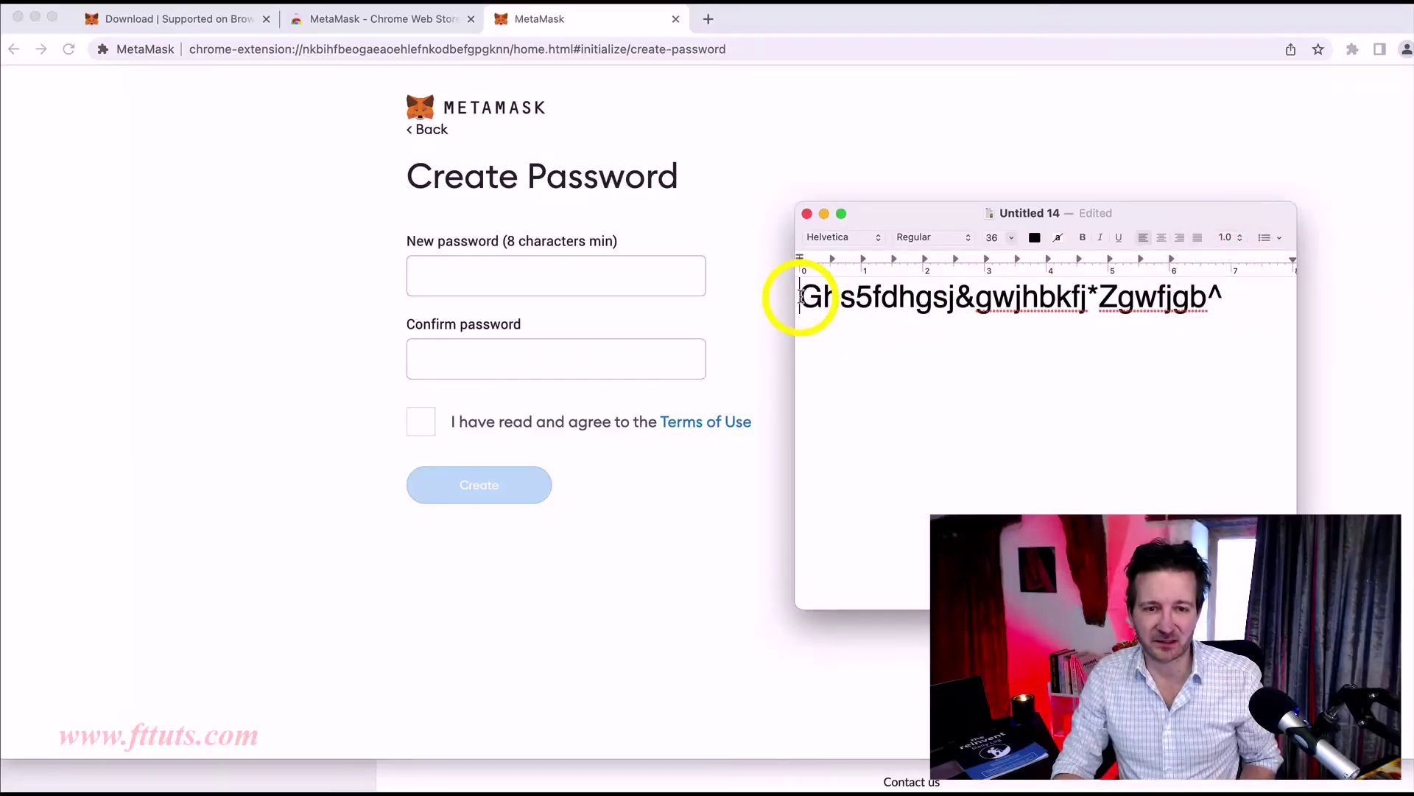
pyautogui.click(800, 296)
pyautogui.press('Return')
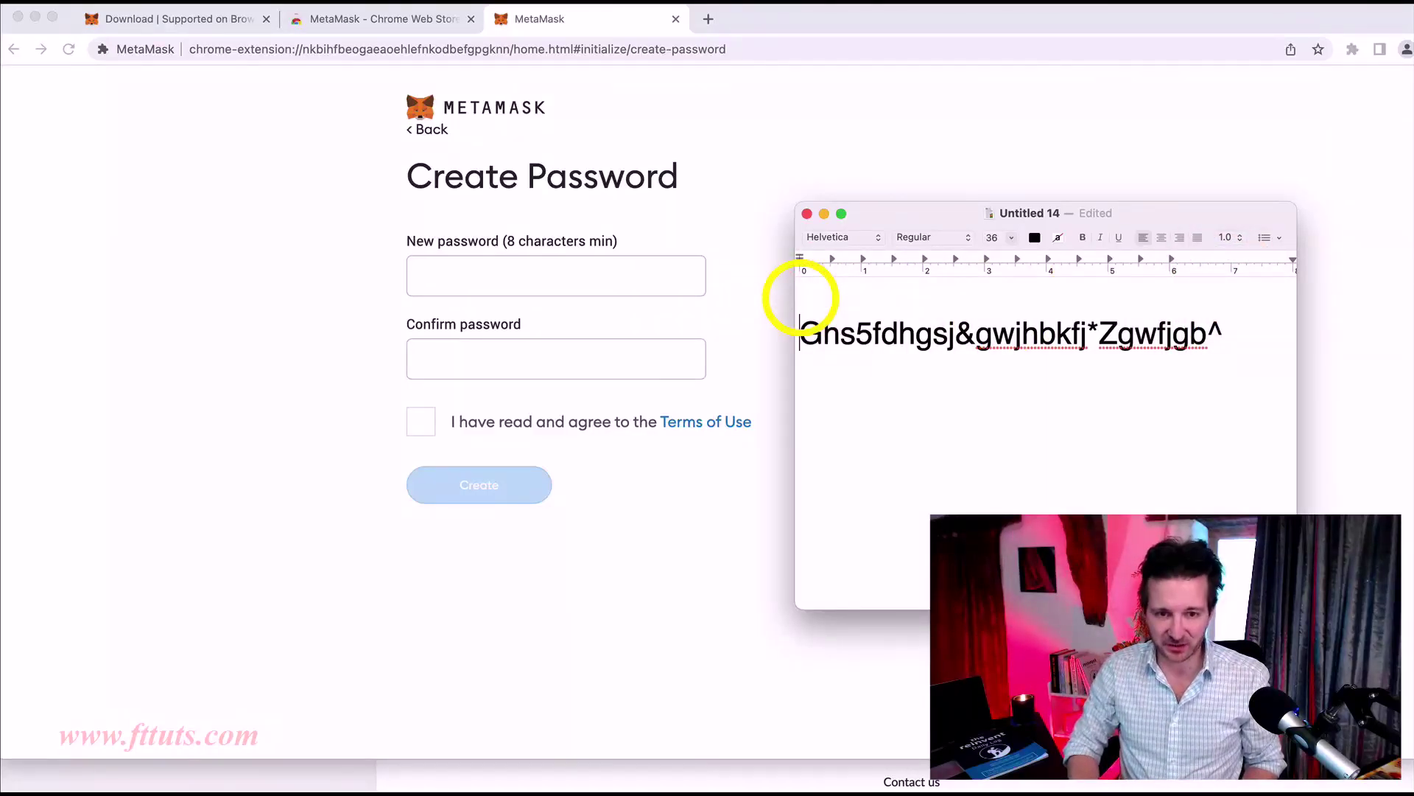
pyautogui.press('Up')
pyautogui.write('M')
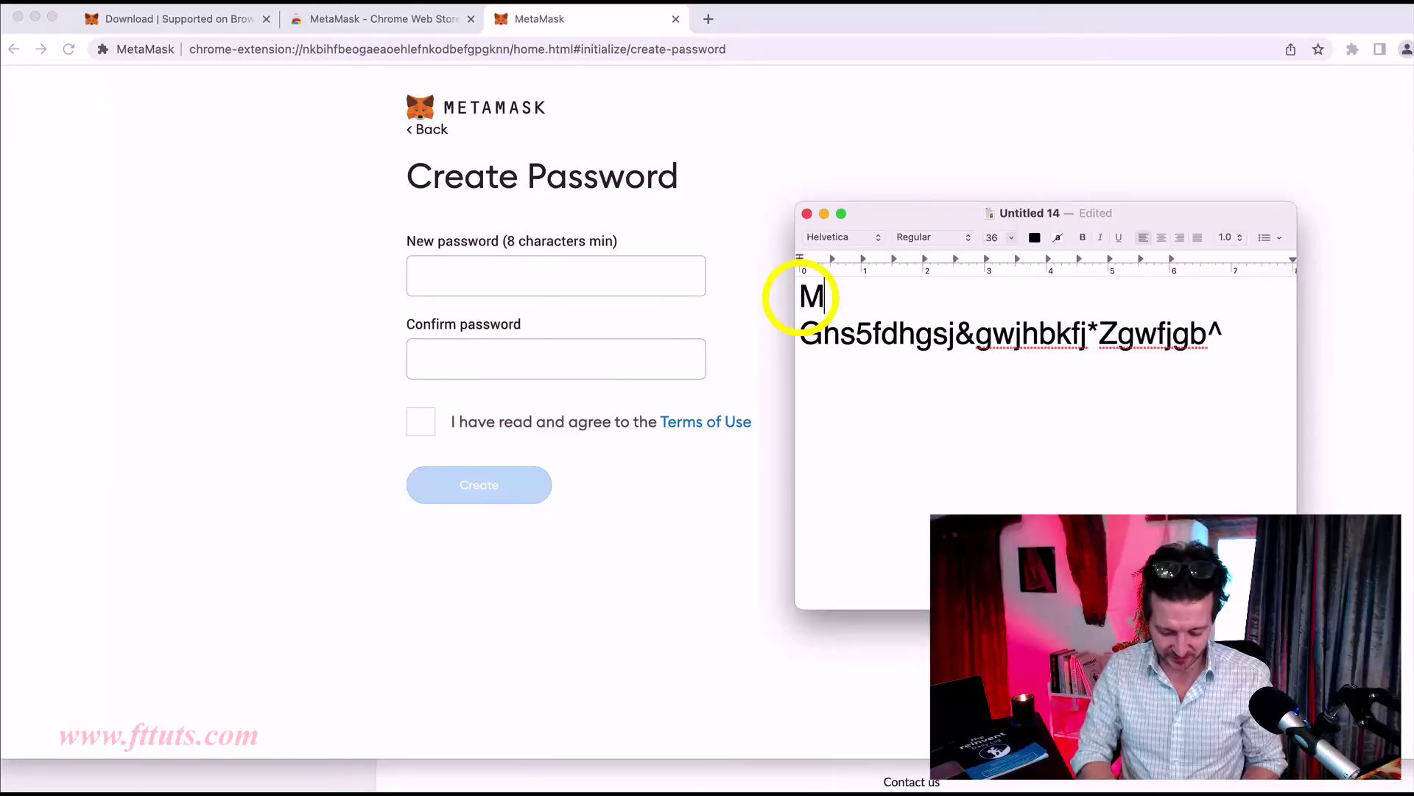
pyautogui.write('etaMaSK')
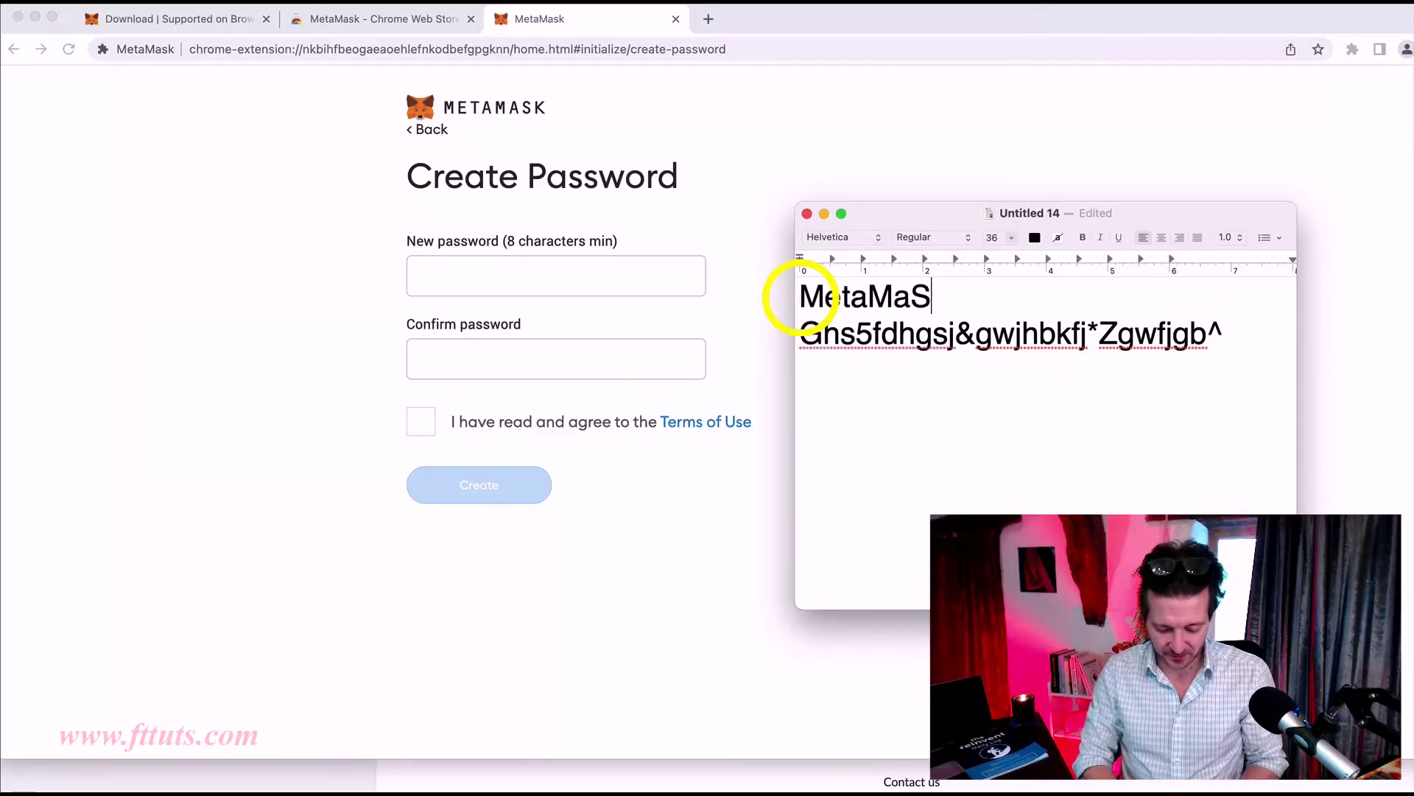
pyautogui.press('BackSpace')
pyautogui.press('BackSpace')
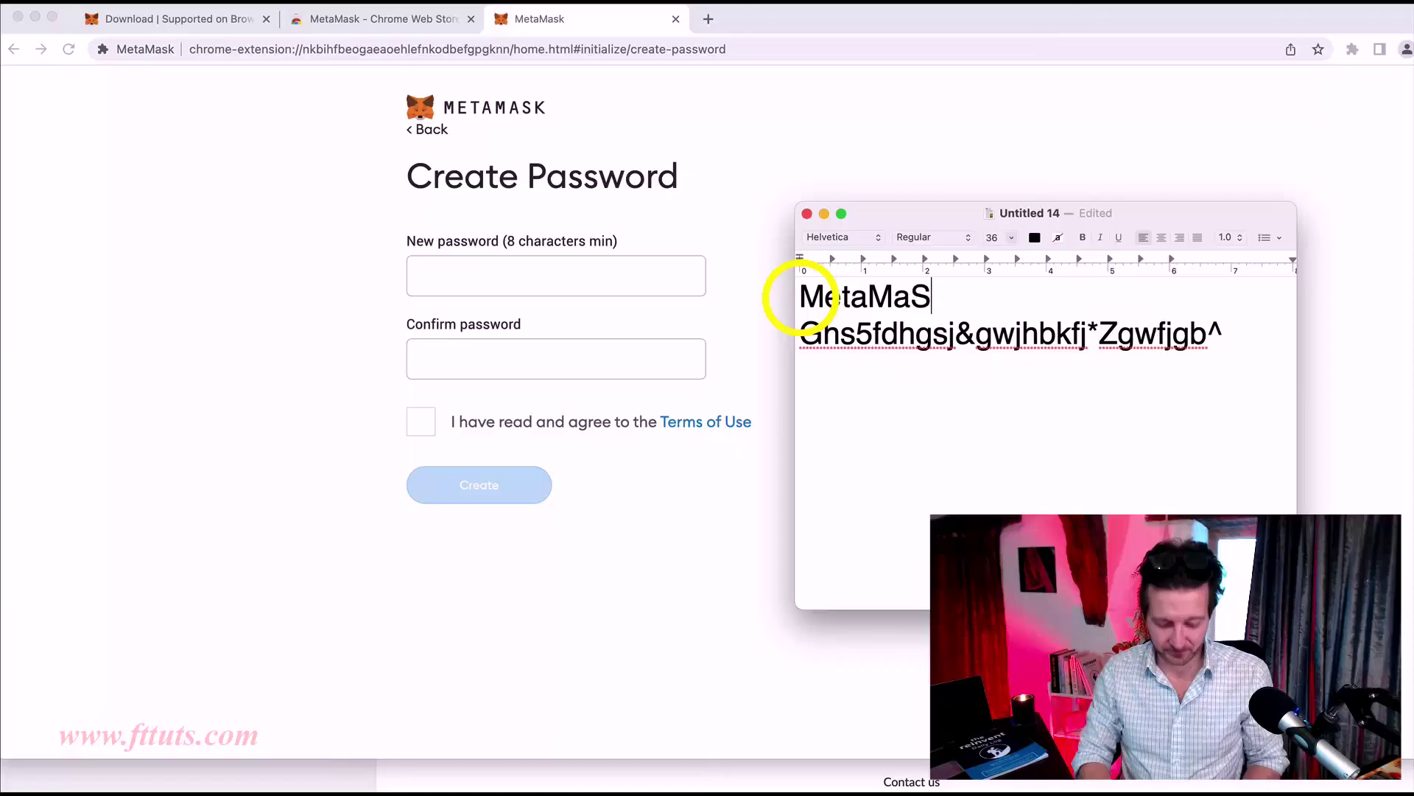
pyautogui.write('sk Pa')
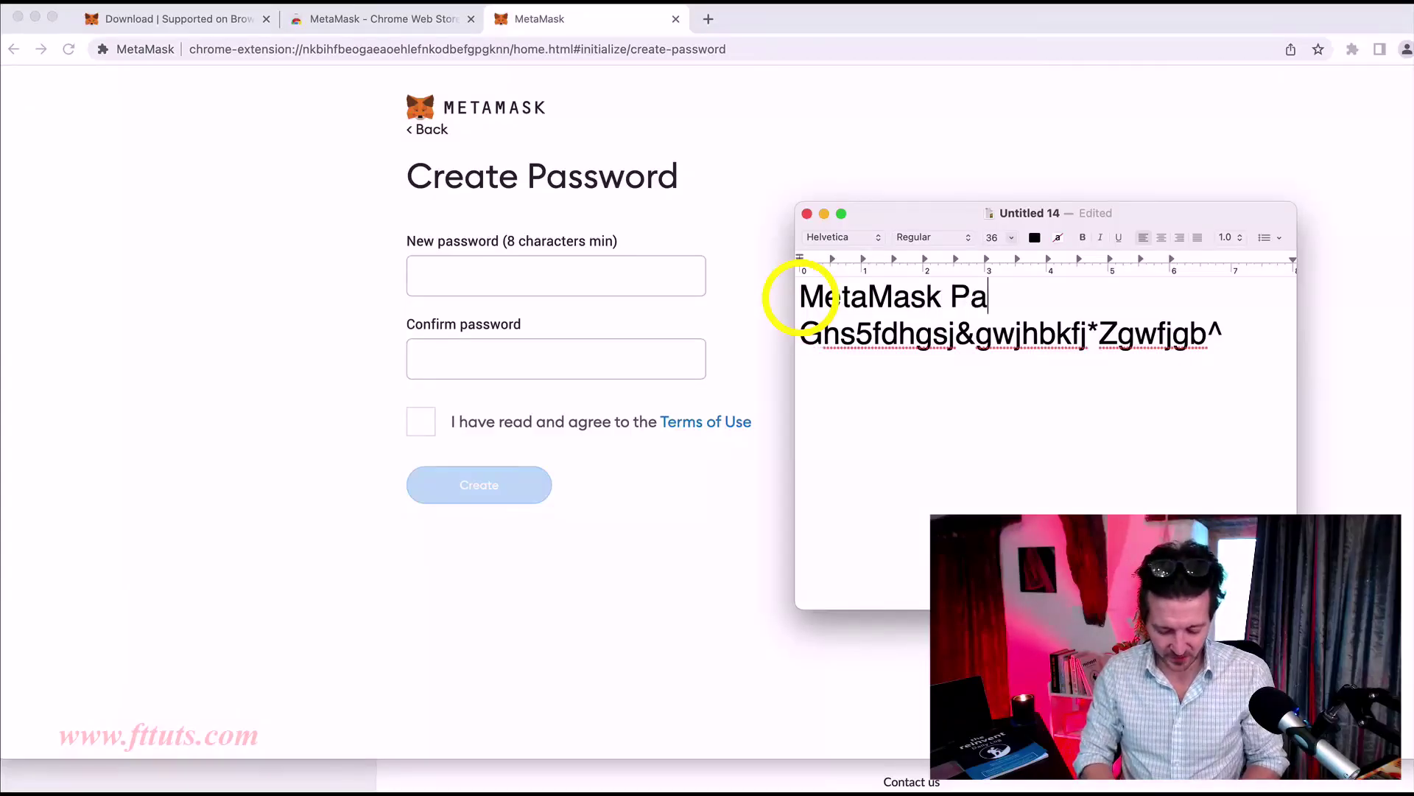
pyautogui.write('ssword:')
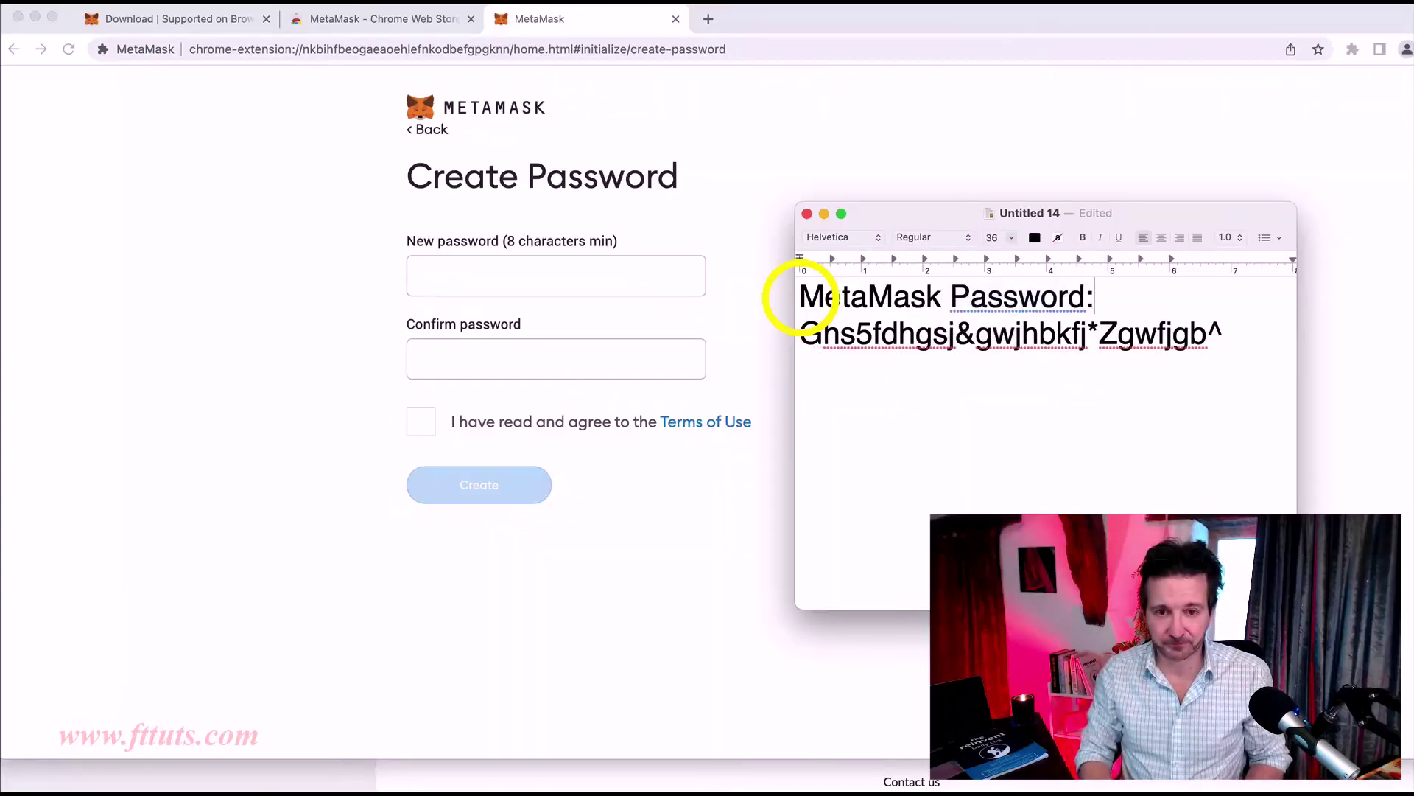
pyautogui.press('Return')
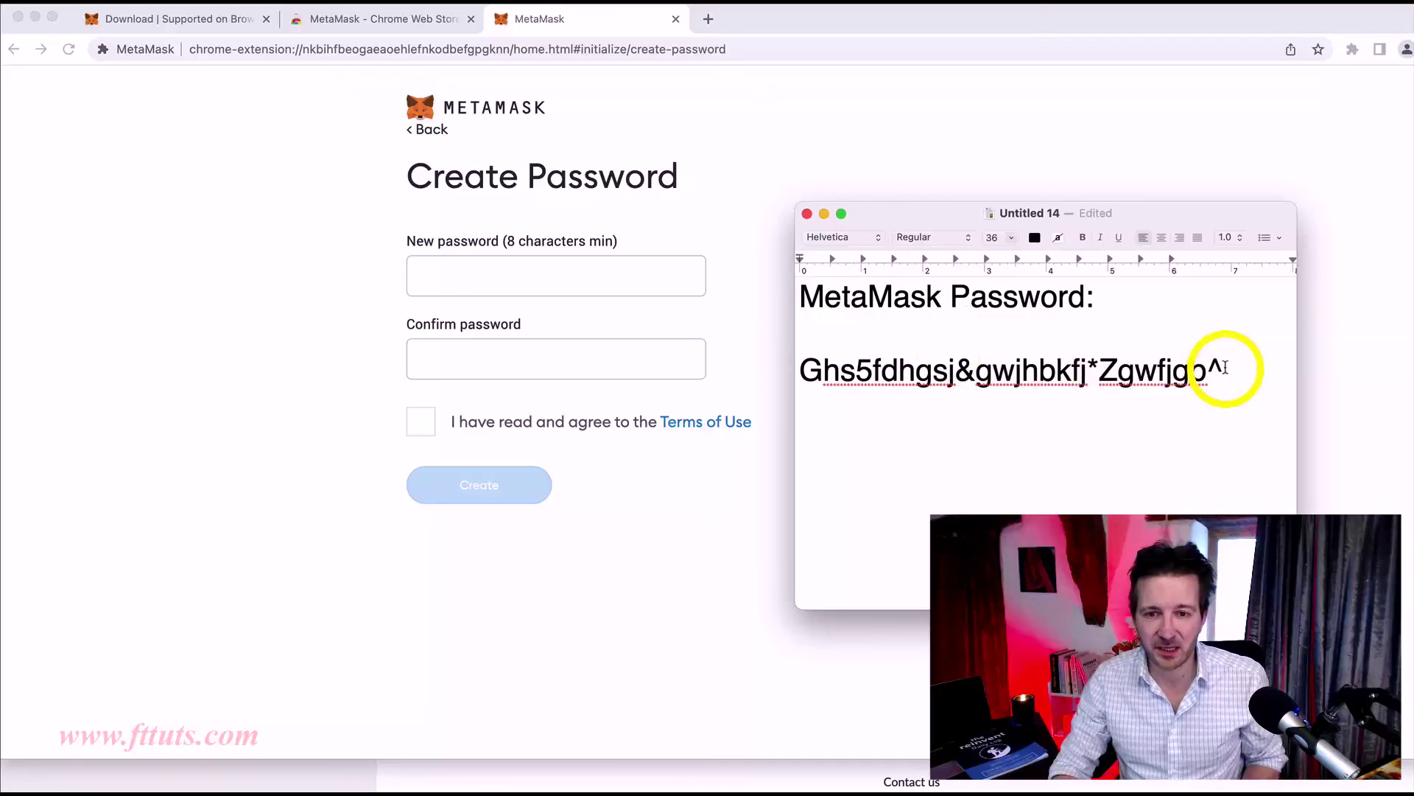
pyautogui.moveTo(1223, 370); pyautogui.dragTo(810, 368)
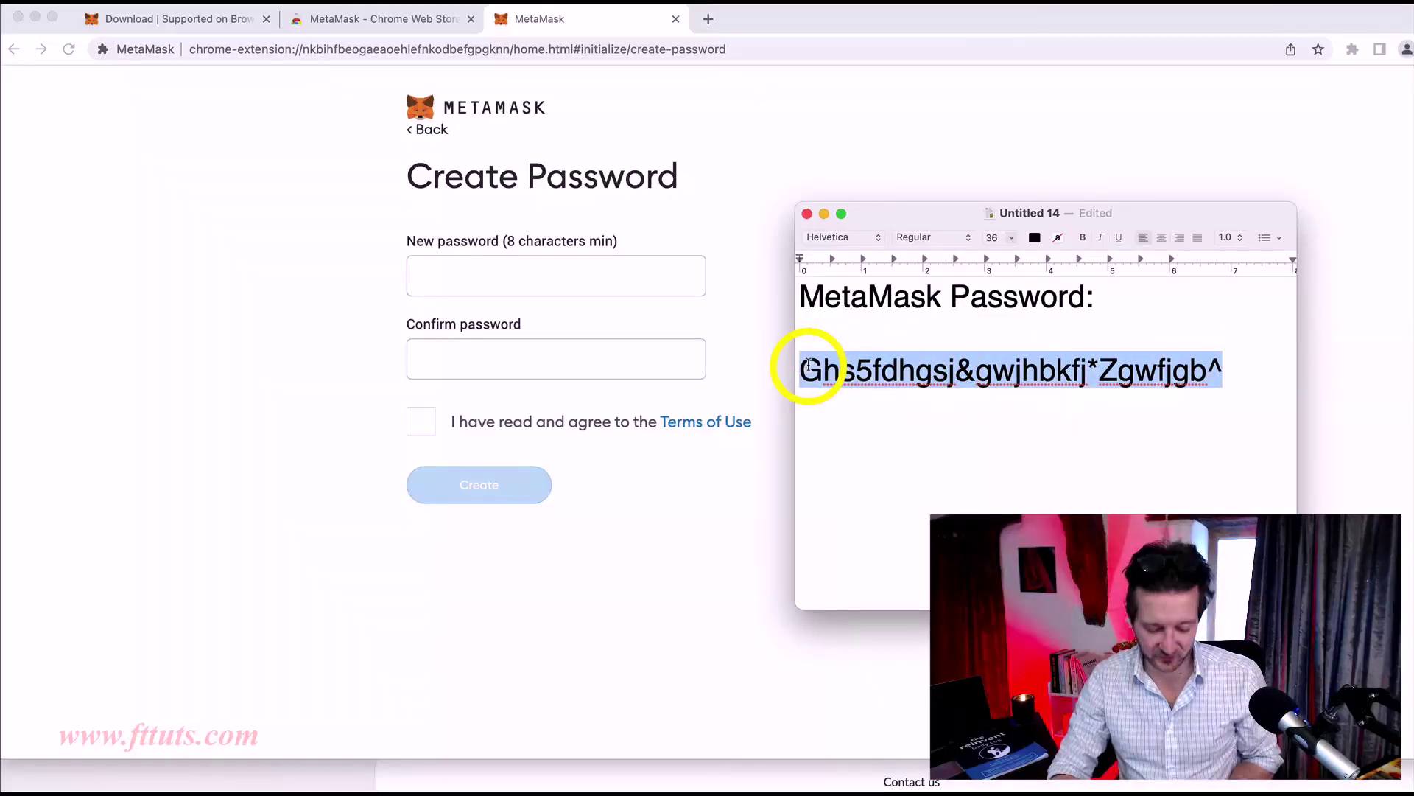
# Paste the copied password into New and Confirm password, accept the Terms of Use, and create.
pyautogui.click(547, 283)
pyautogui.press('super+v')
pyautogui.click(531, 356)
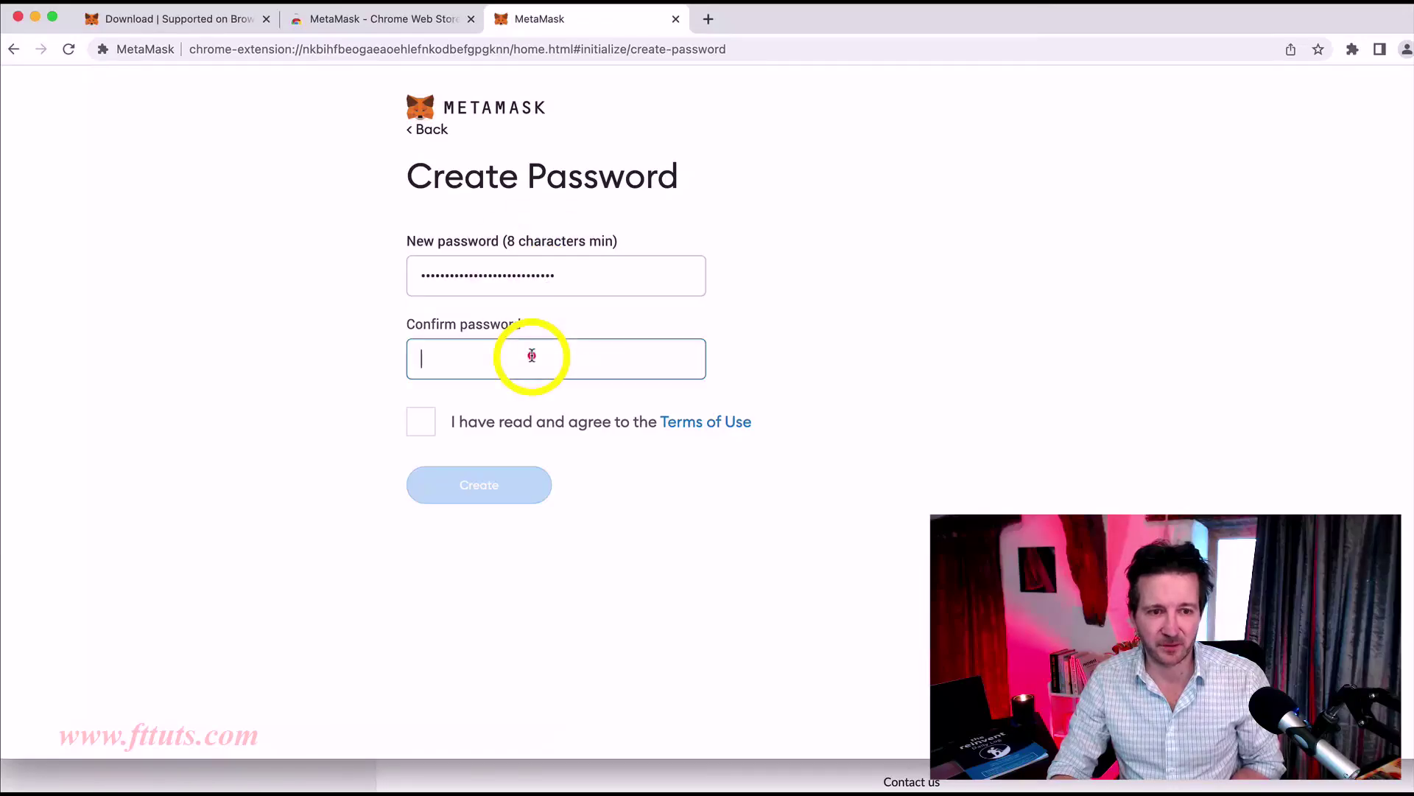
pyautogui.press('super+v')
pyautogui.click(420, 420)
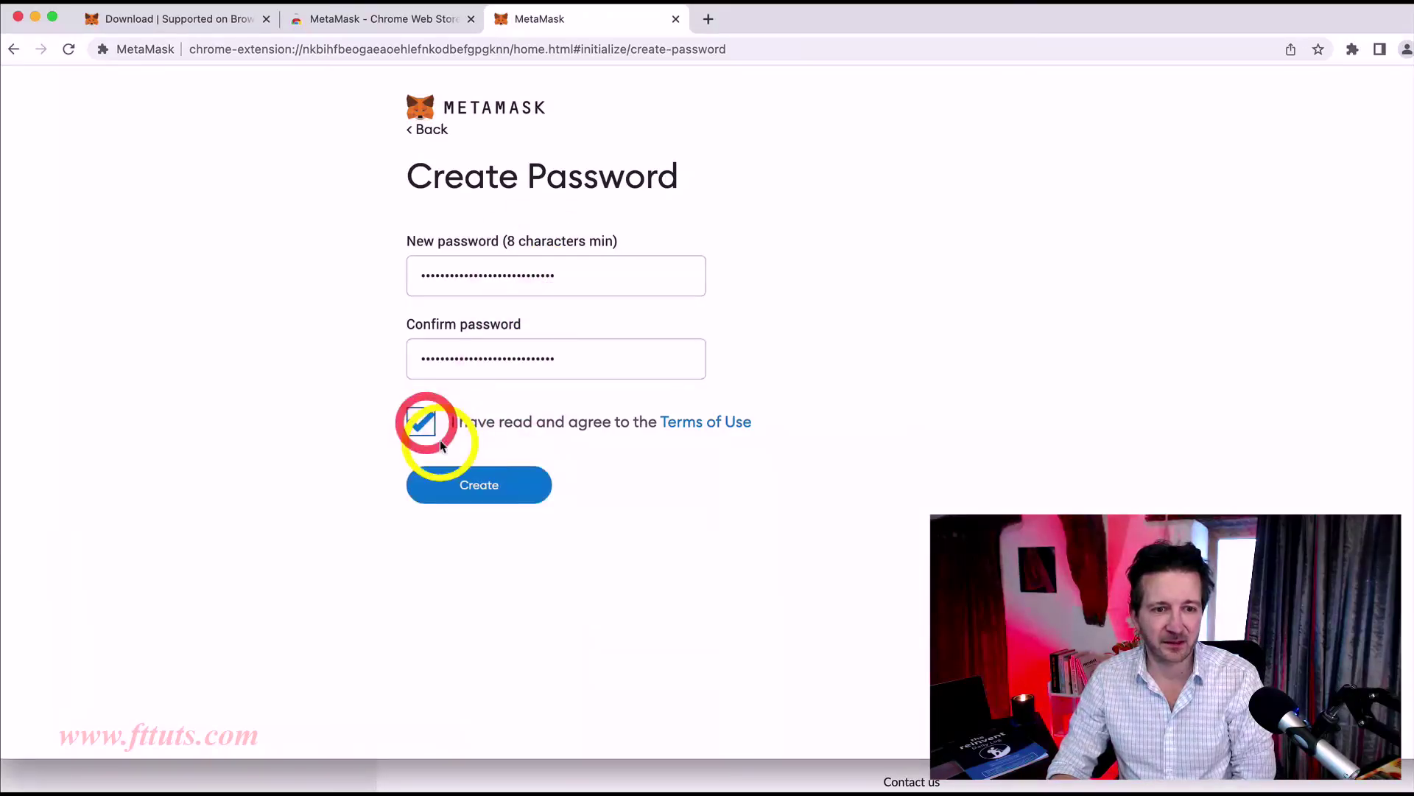
pyautogui.click(477, 480)
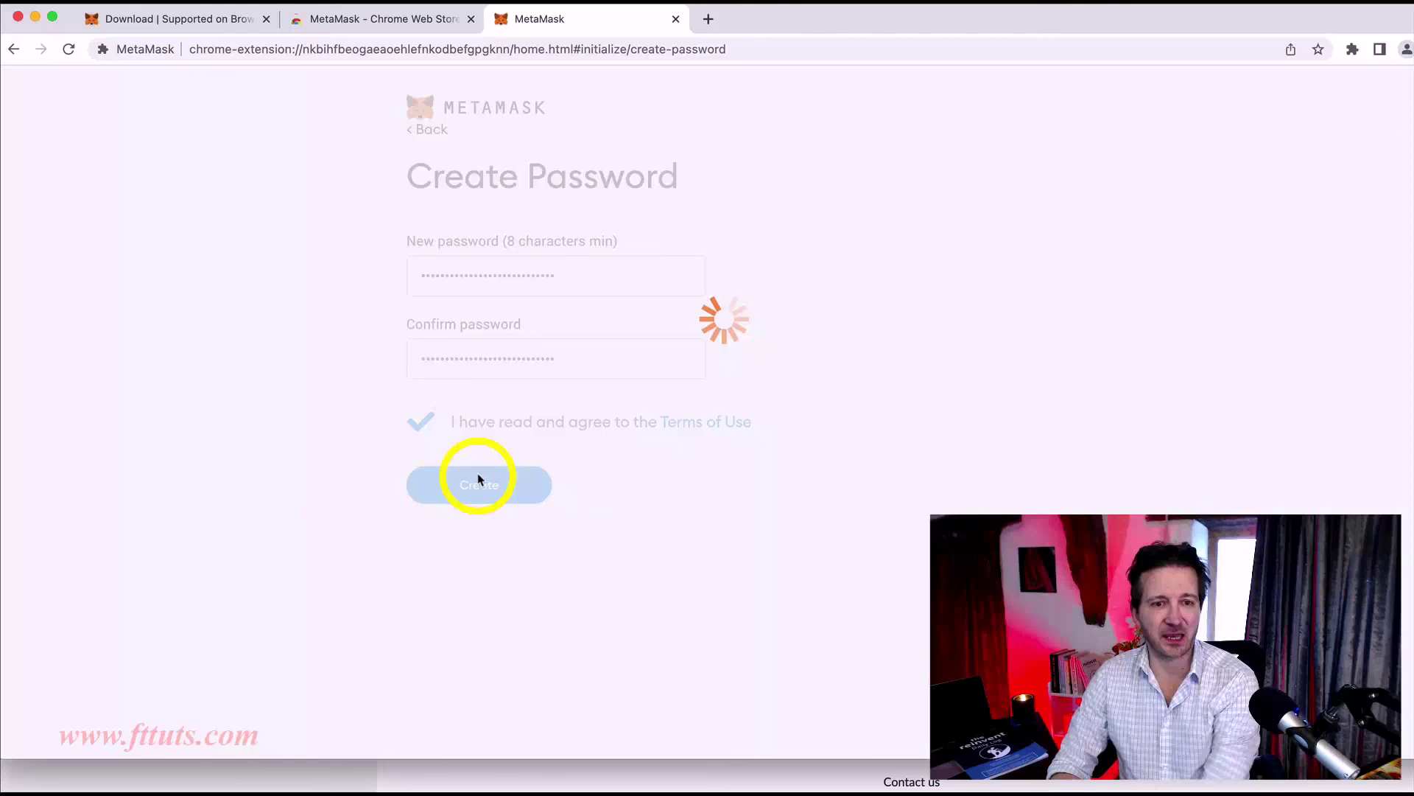